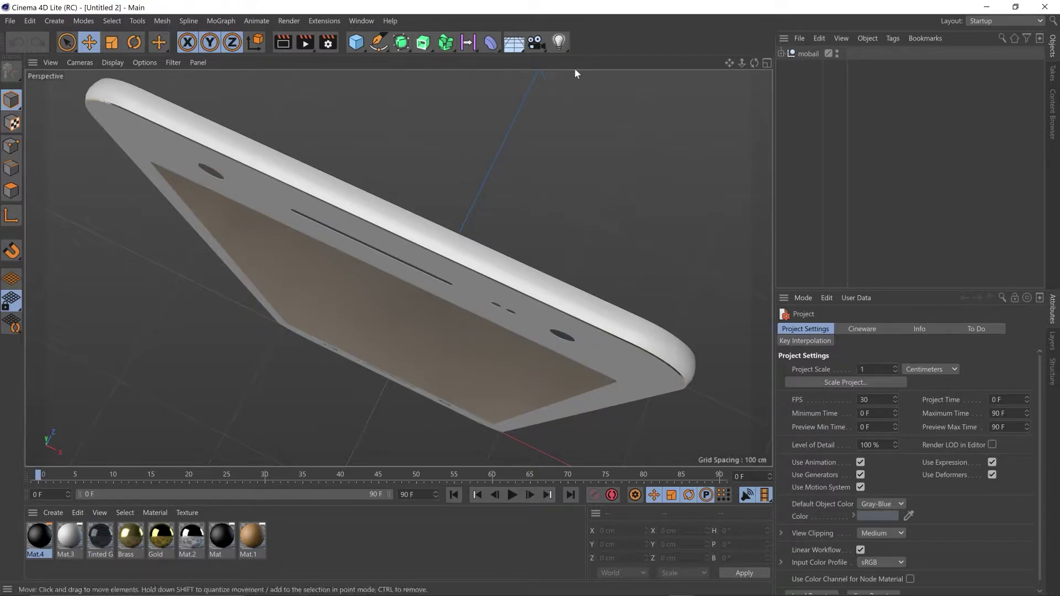
- Add a Camera object to the phone scene and look through it in the viewport
click(535, 42)
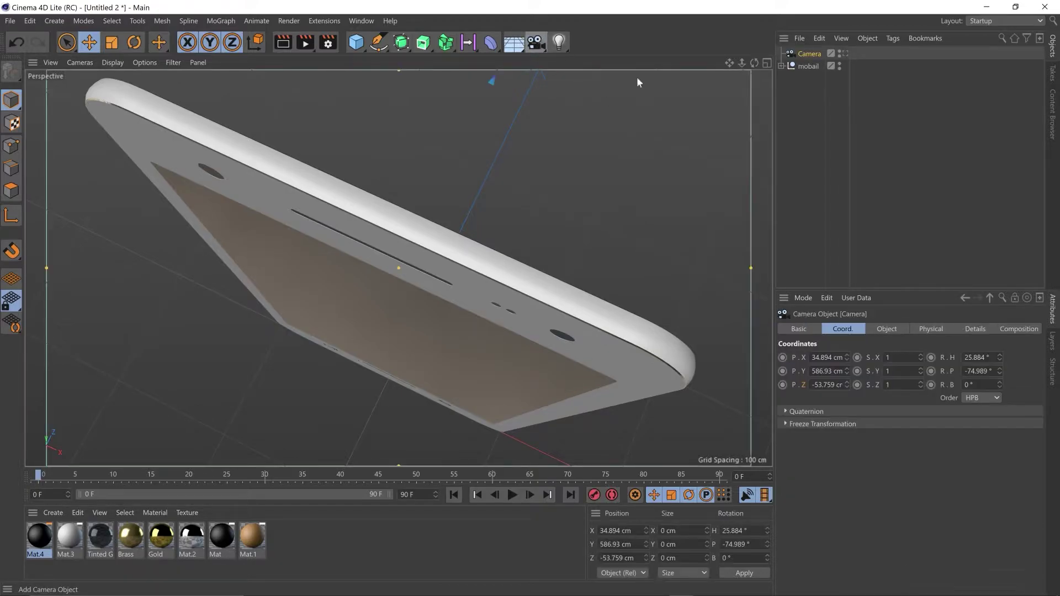
click(844, 54)
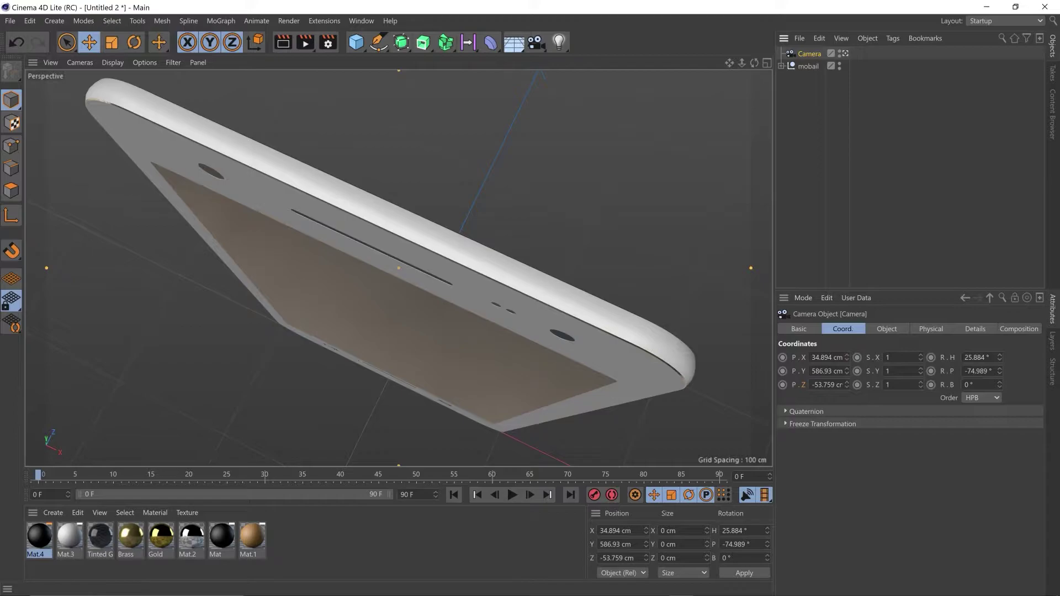
- Zero the camera's P.X, P.Y, P.Z, heading and pitch, then pull it back to Z -1673 cm
click(841, 358)
text(0)
key(Tab)
text(0)
key(Tab)
text(0)
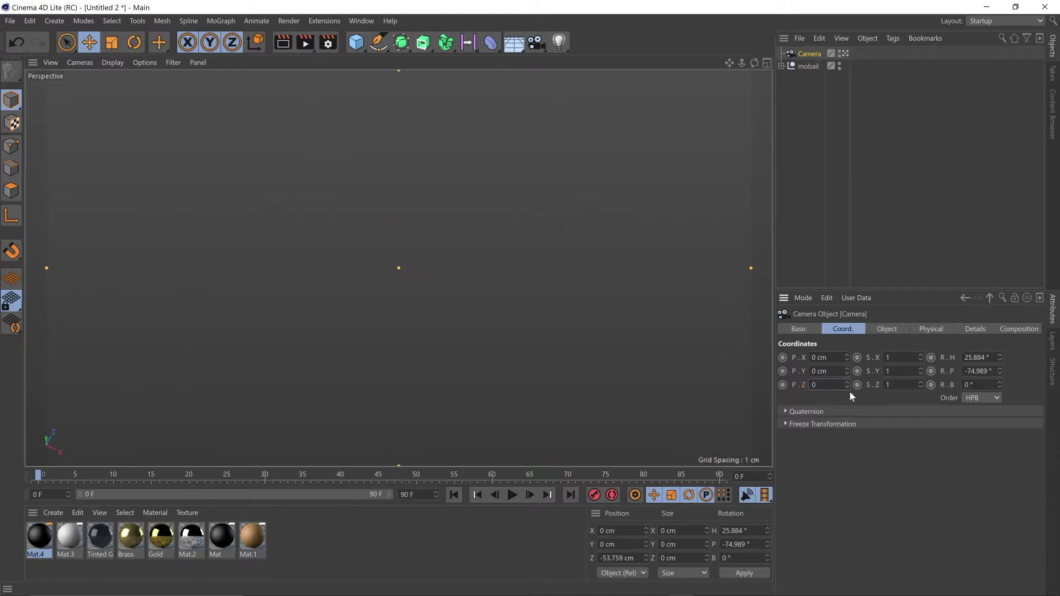
click(980, 357)
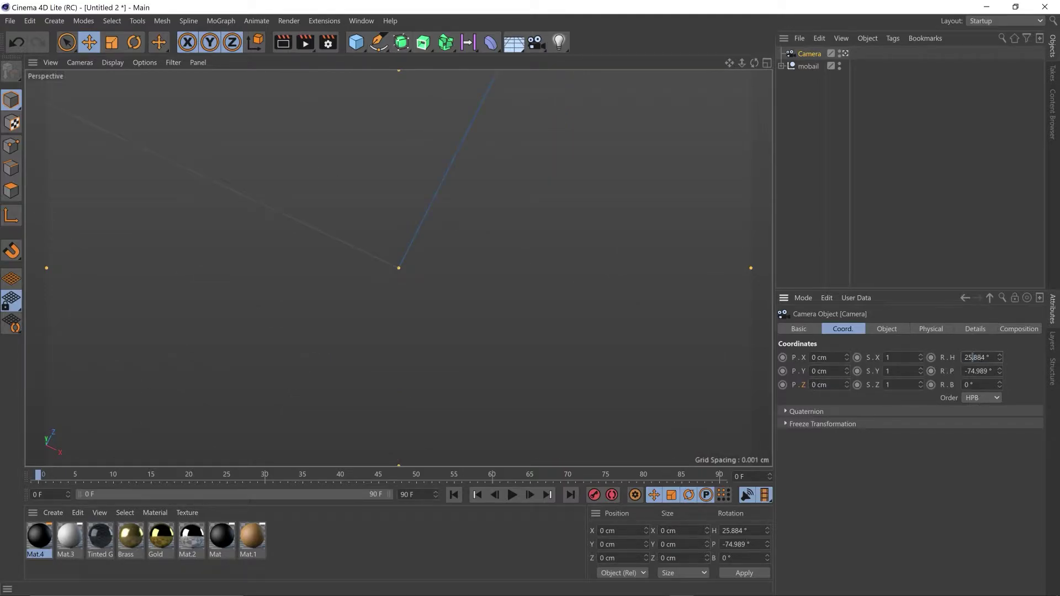
text(0)
key(Tab)
text(0)
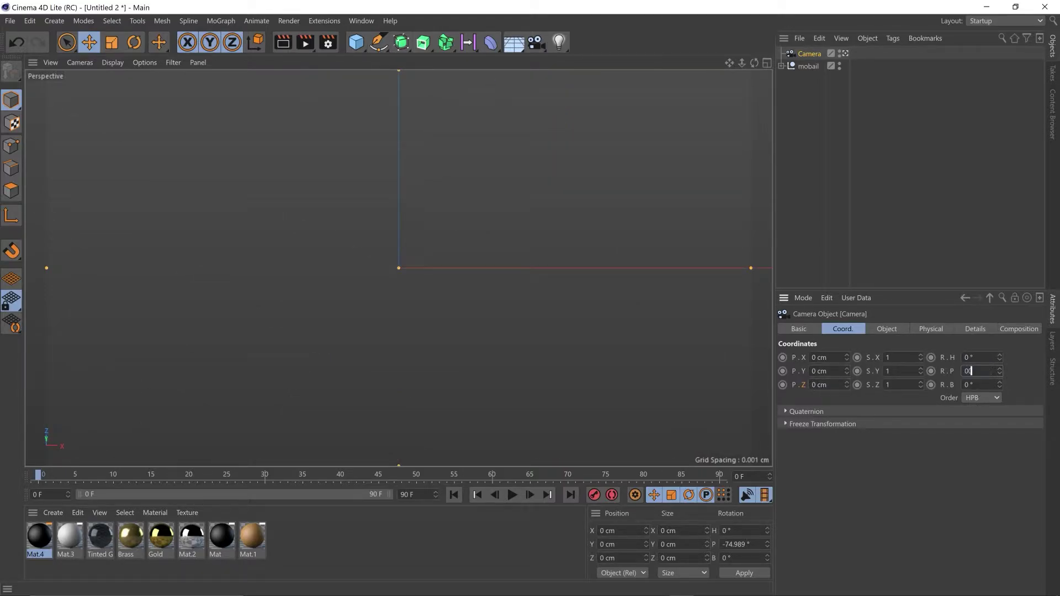
key(Return)
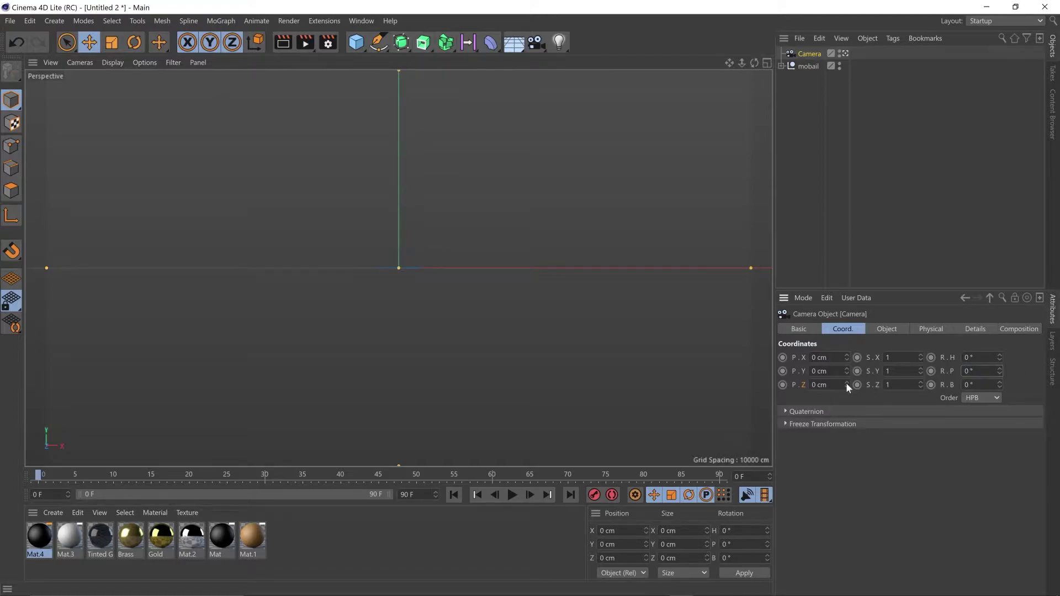
mouse_move(846, 384)
mouse_down()
mouse_move(845, 477)
mouse_move(848, 386)
mouse_up()
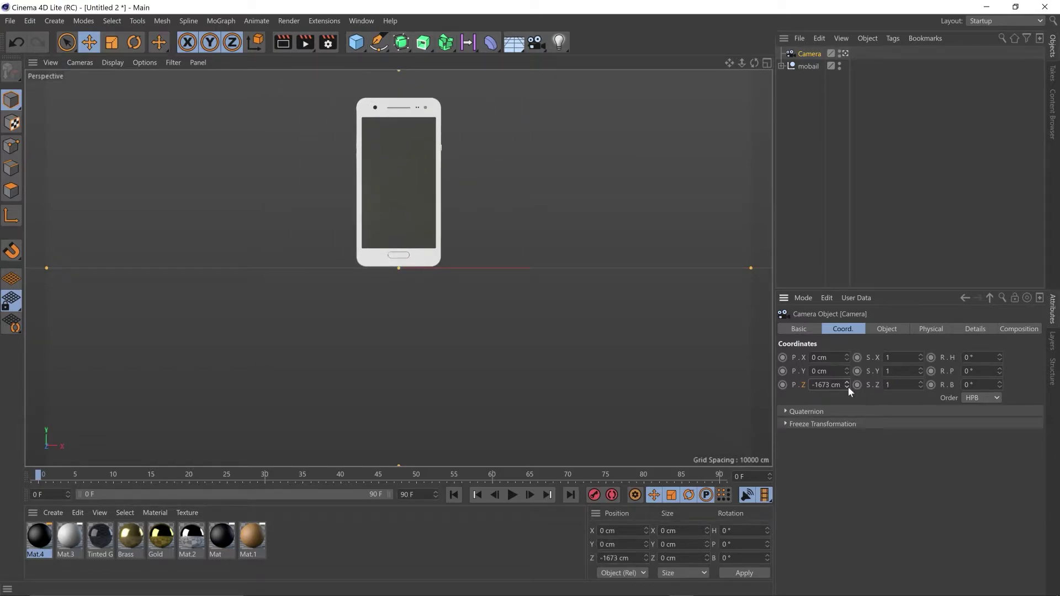
- Lower the mobail phone on Y and key its heading at 0° on frame 50
click(805, 67)
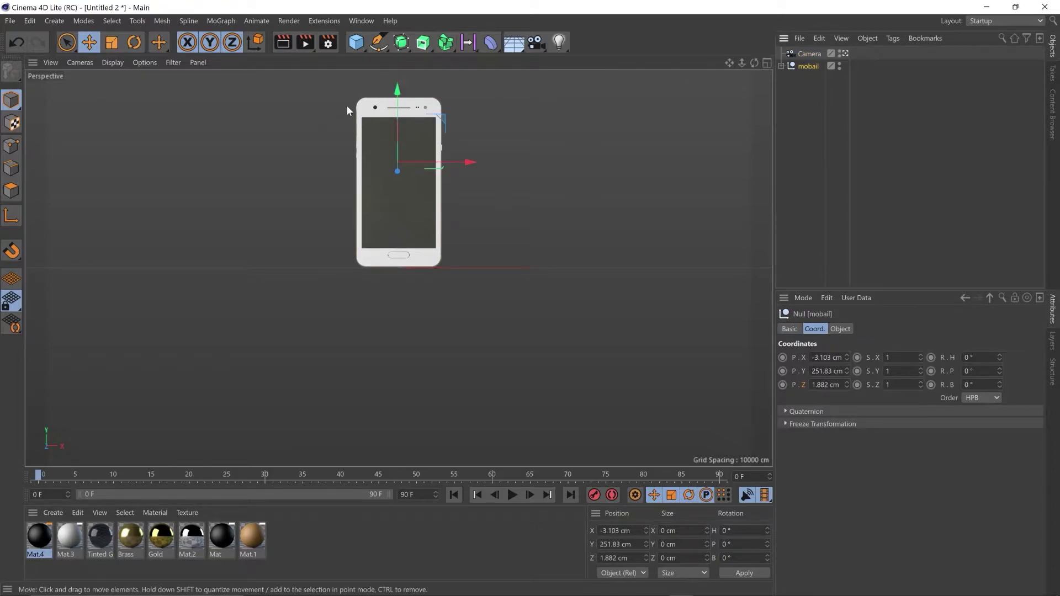
drag(398, 89, 396, 177)
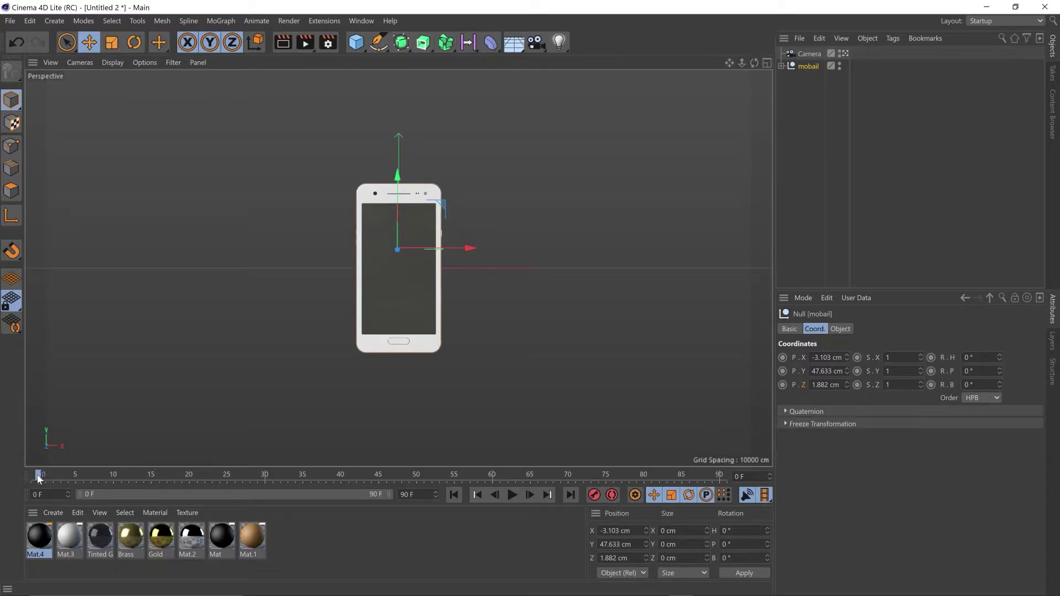
drag(38, 478, 415, 482)
ctrl+click(931, 357)
drag(416, 476, 395, 478)
drag(108, 488, 3, 492)
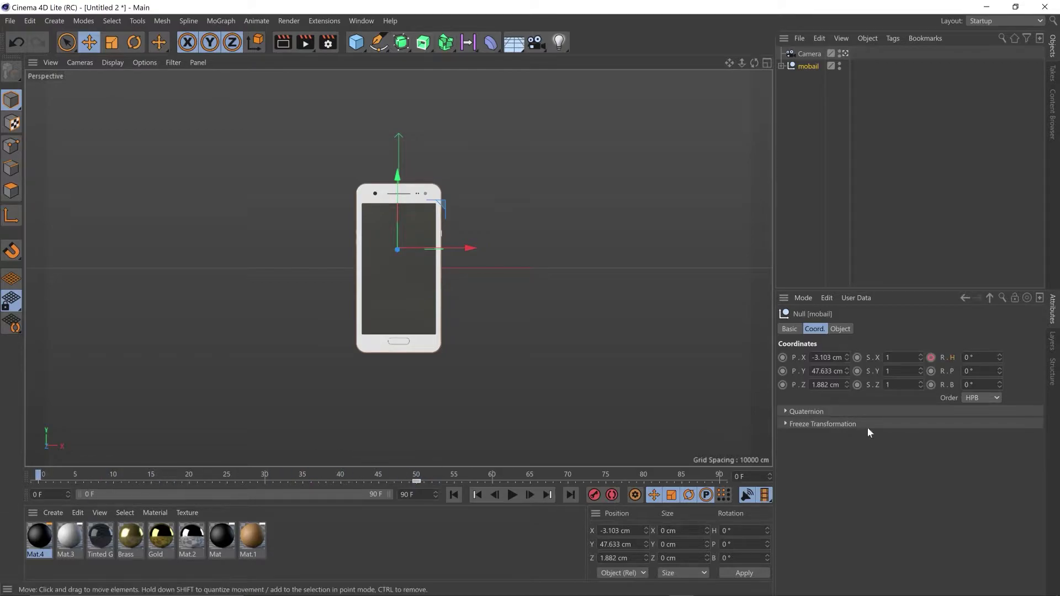
- Key the phone's heading at 360° on frame 0 and play back the full spin
click(978, 358)
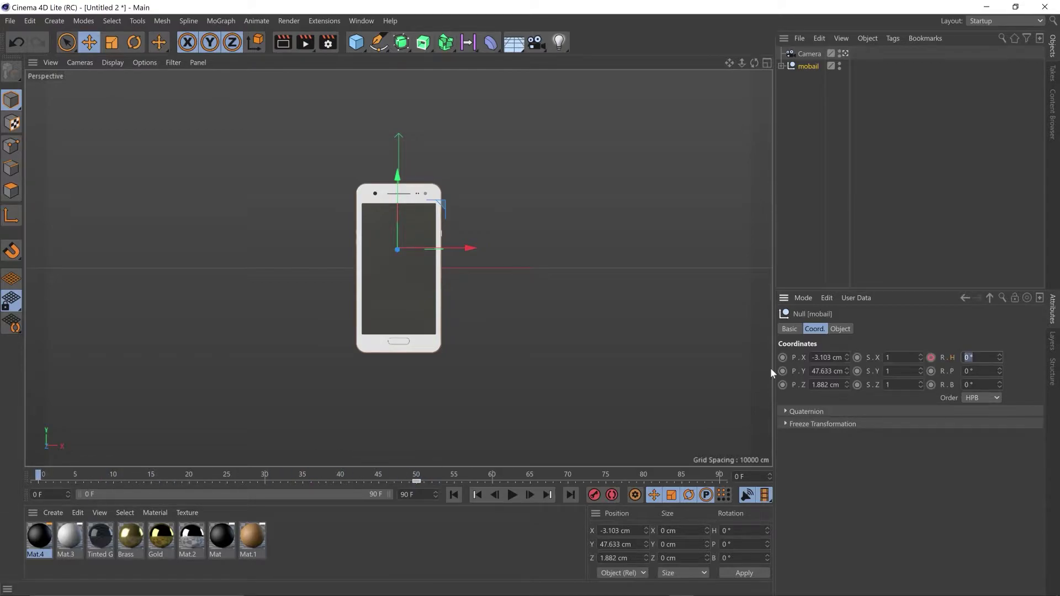
text(360)
key(Return)
click(931, 358)
key(F8)
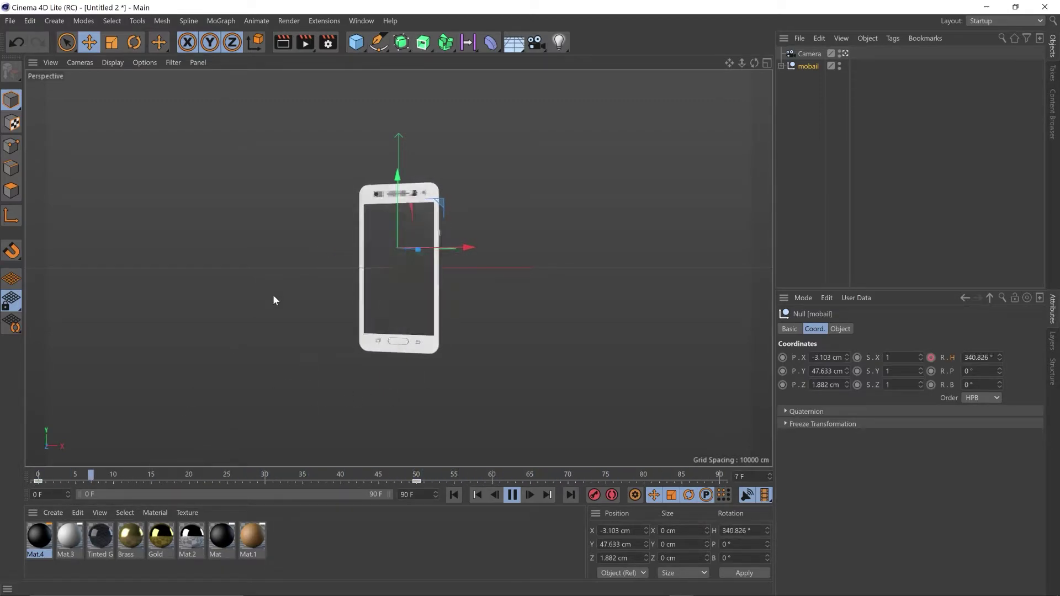
key(F8)
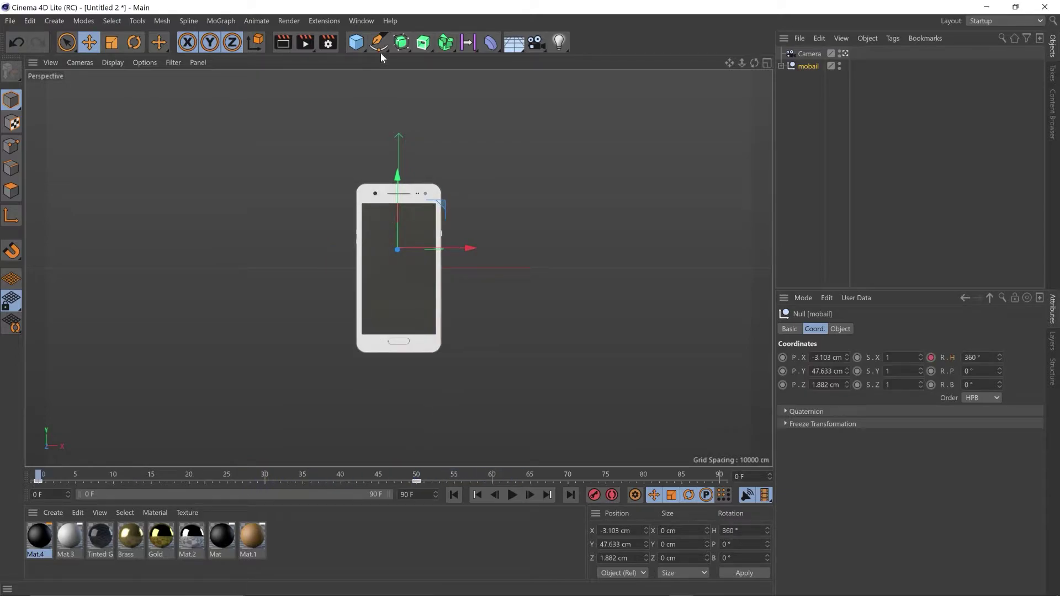
- In the F-Curve editor, steepen the frame-0 heading key's tangent to ±206.961° and preview the eased spin
click(364, 22)
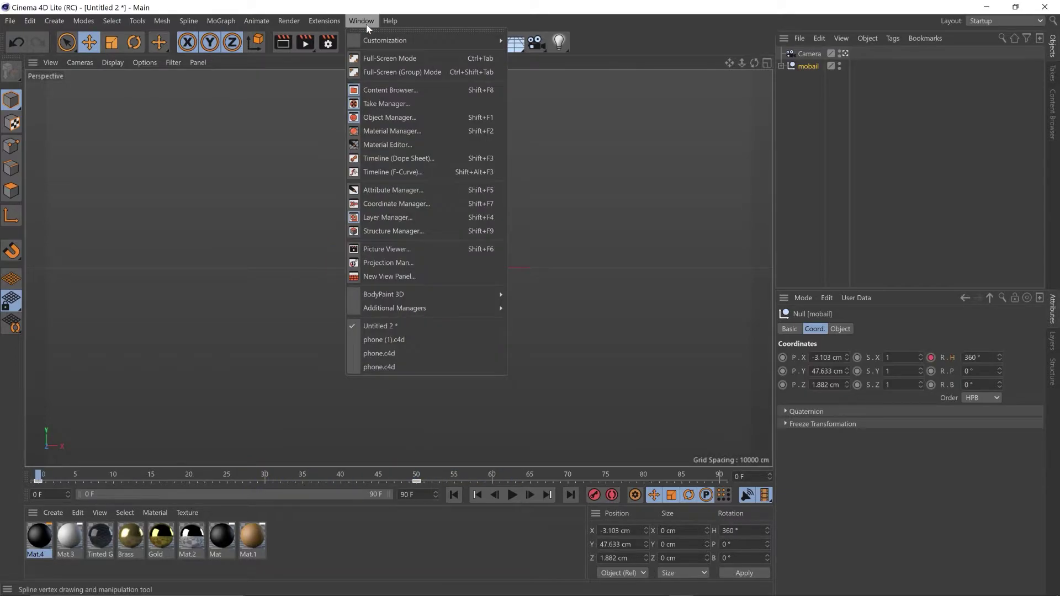
click(439, 173)
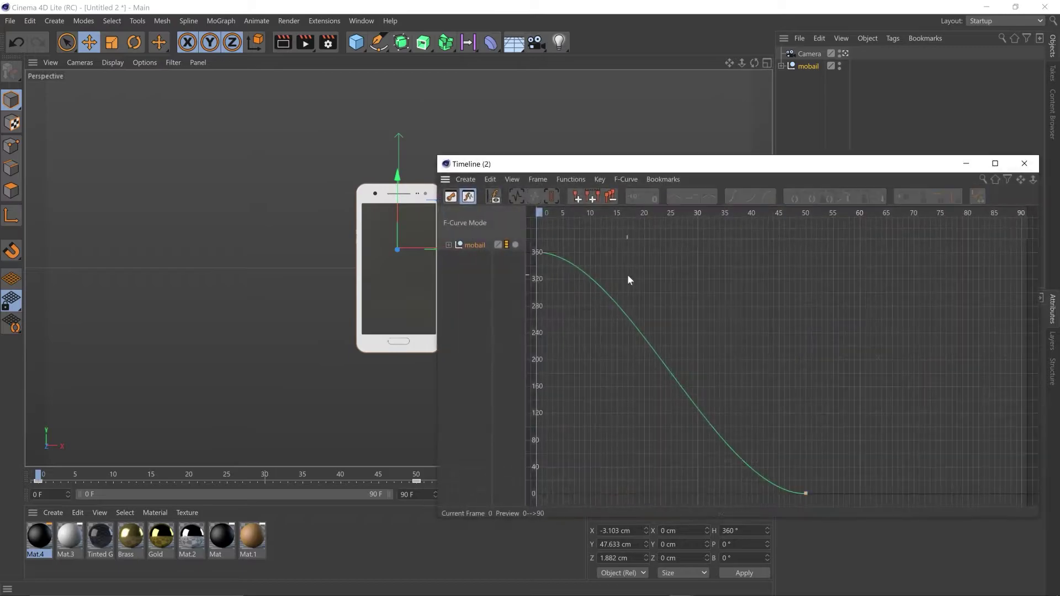
click(544, 252)
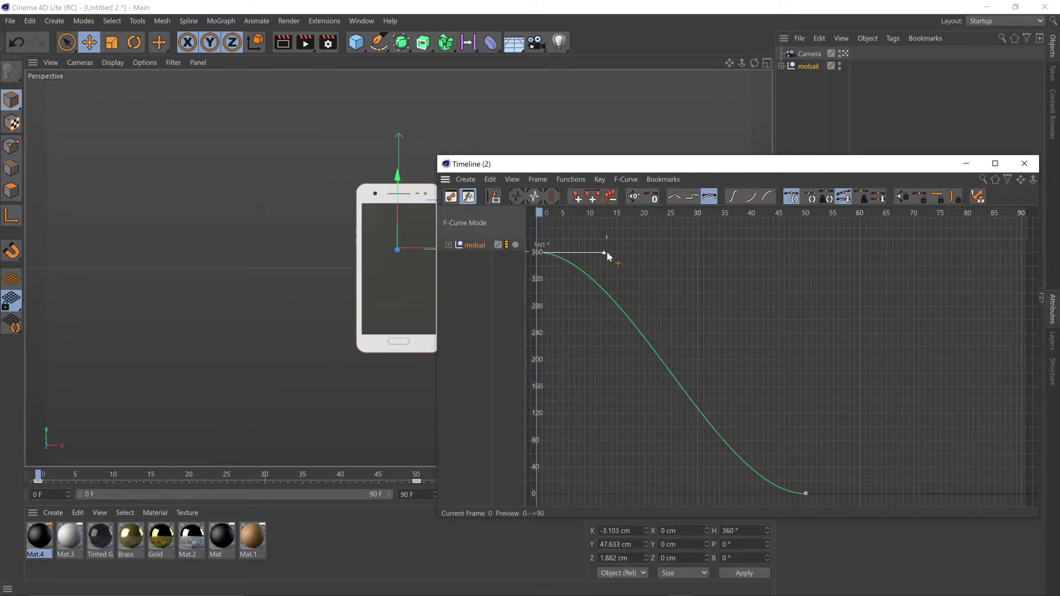
drag(607, 252, 662, 390)
drag(717, 163, 726, 130)
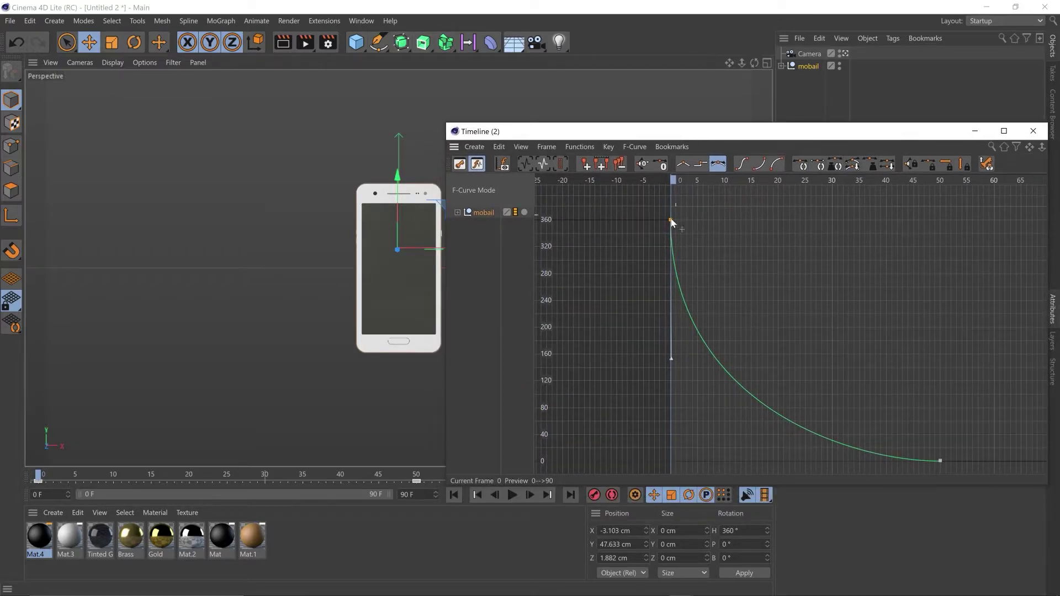
drag(640, 131, 676, 121)
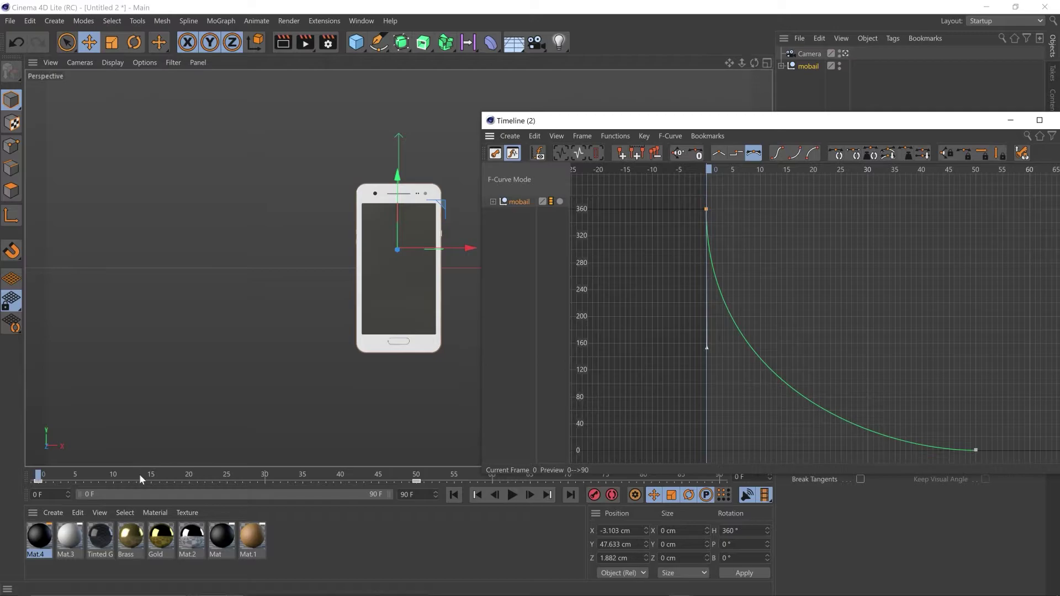
key(F8)
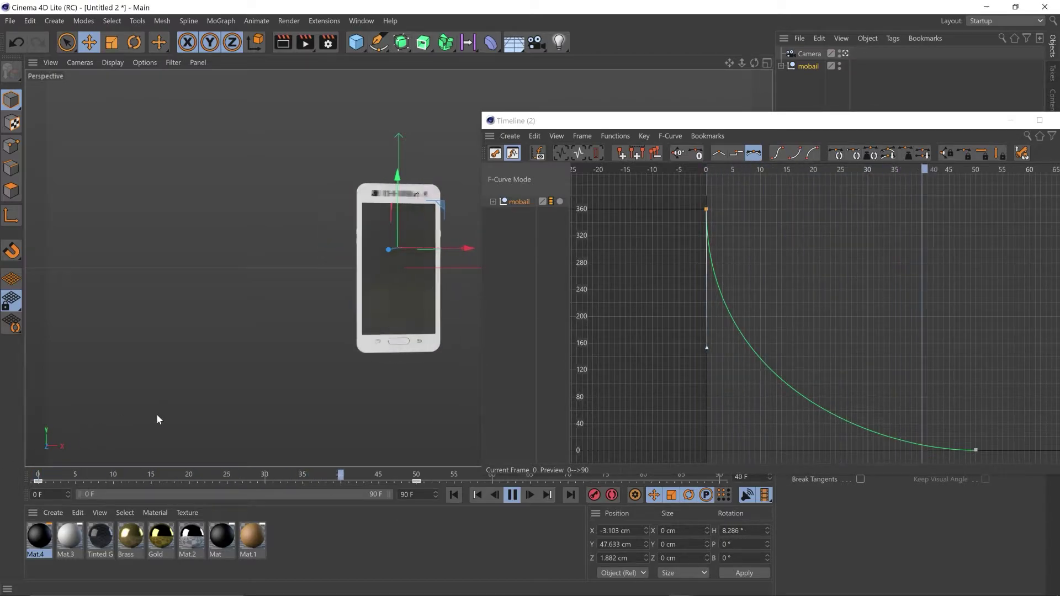
key(F8)
drag(739, 120, 563, 82)
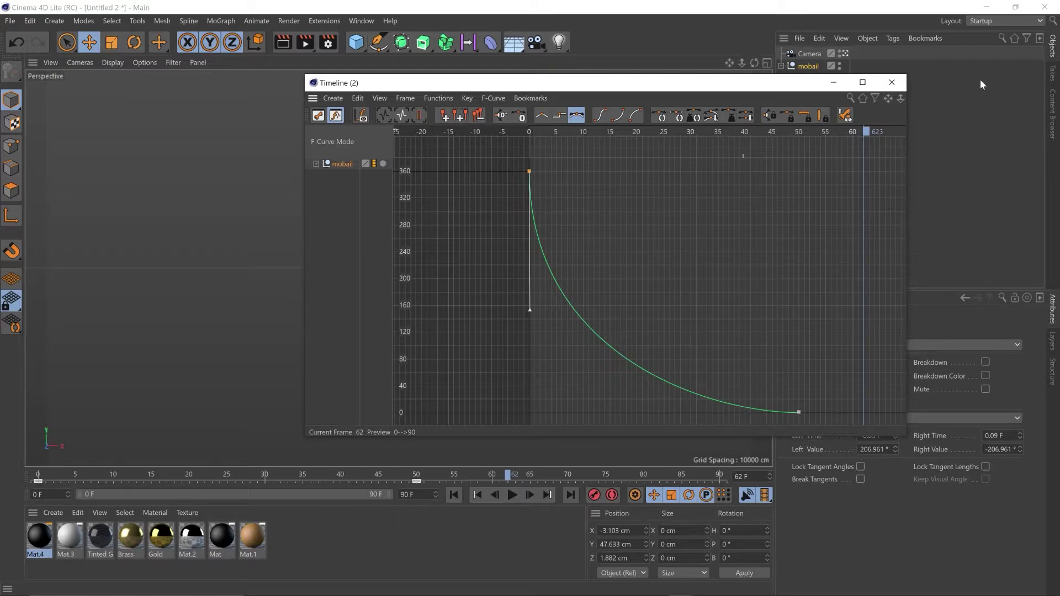
click(892, 82)
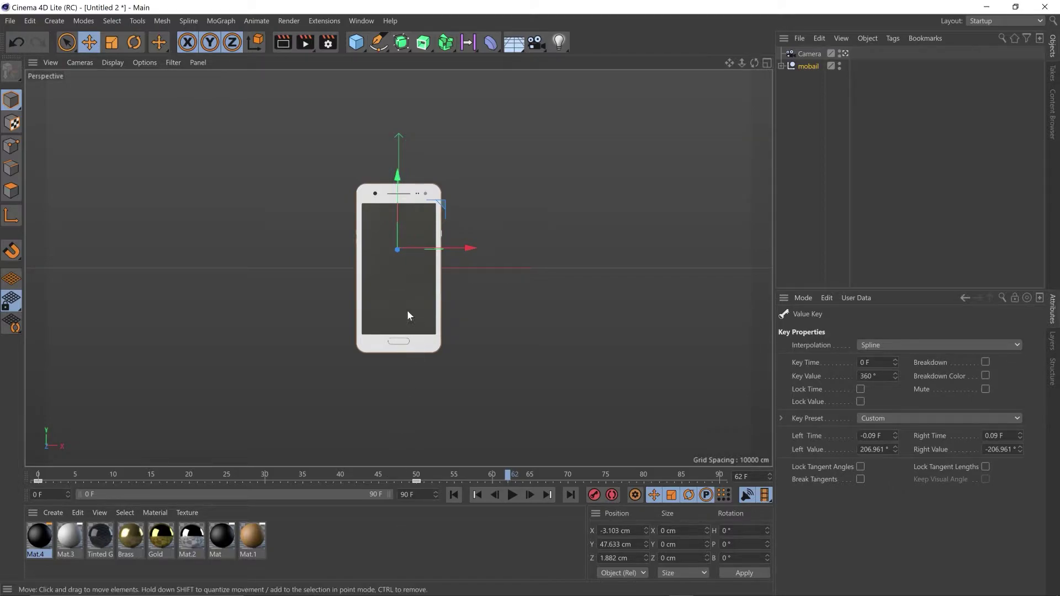
- Key mobail's Y at 47.633 cm on frame 50 and -674.06 cm on frame 0, then preview
click(411, 478)
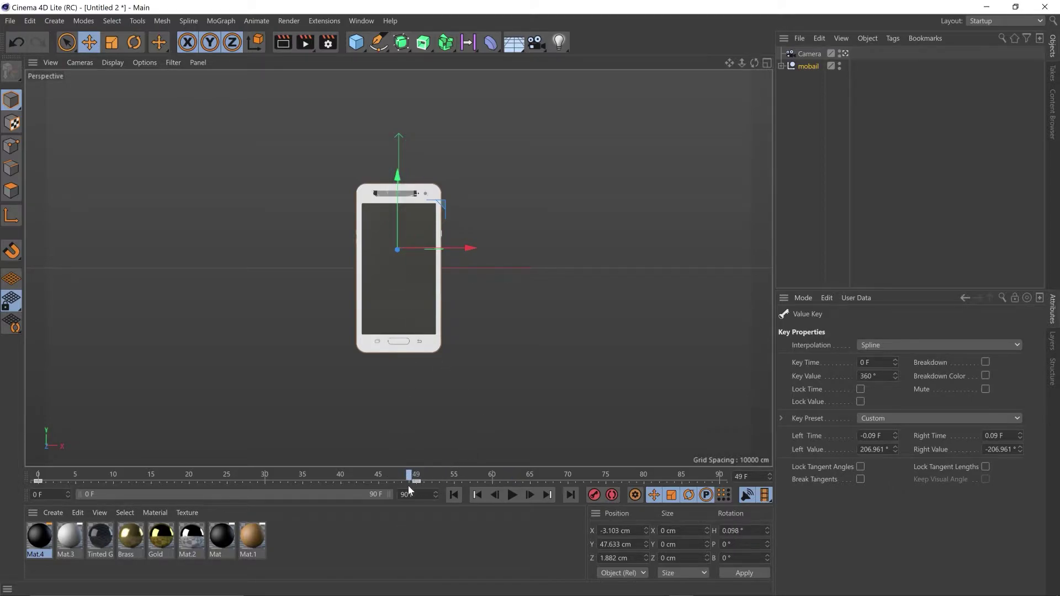
click(413, 481)
click(808, 67)
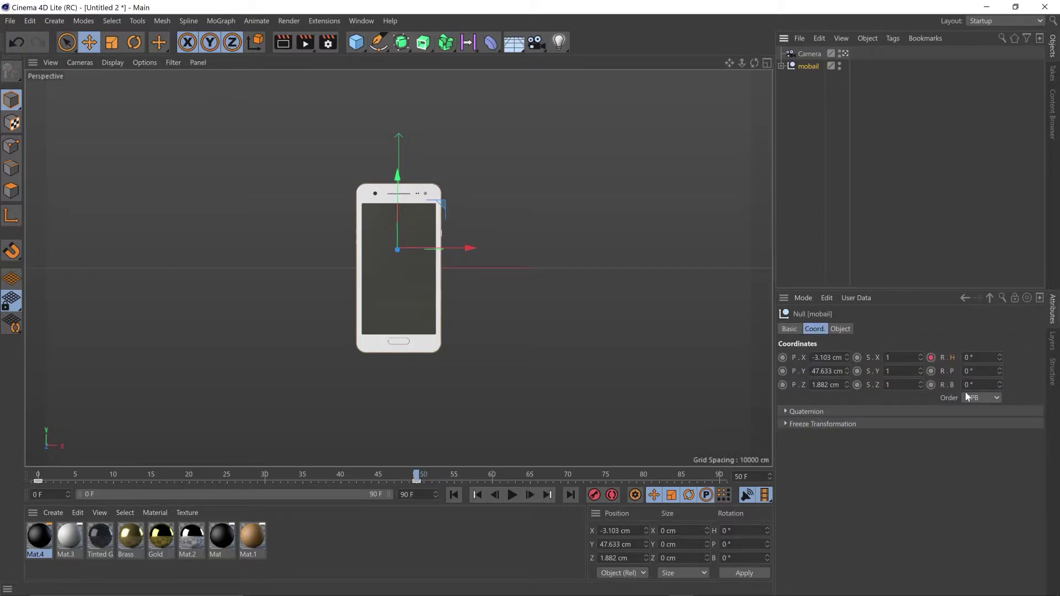
click(782, 371)
key(shift+f)
drag(398, 178, 414, 436)
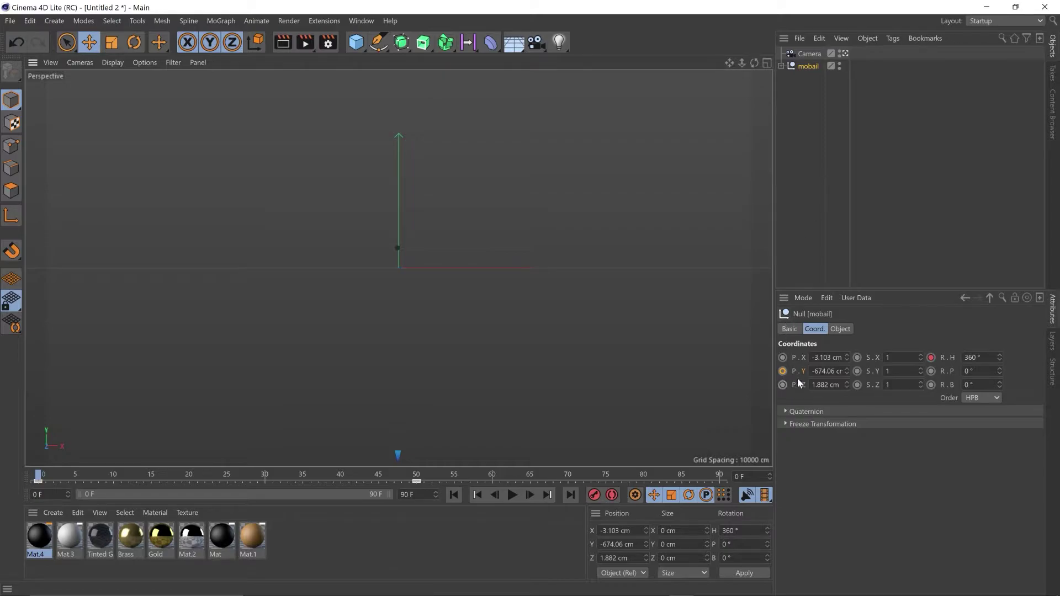
click(783, 372)
key(F8)
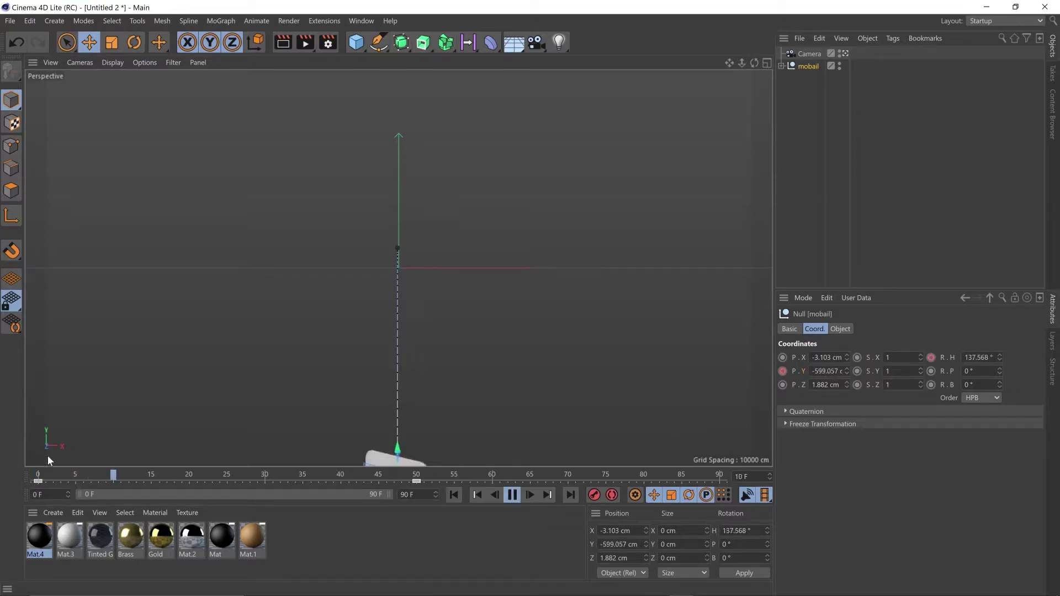
key(F8)
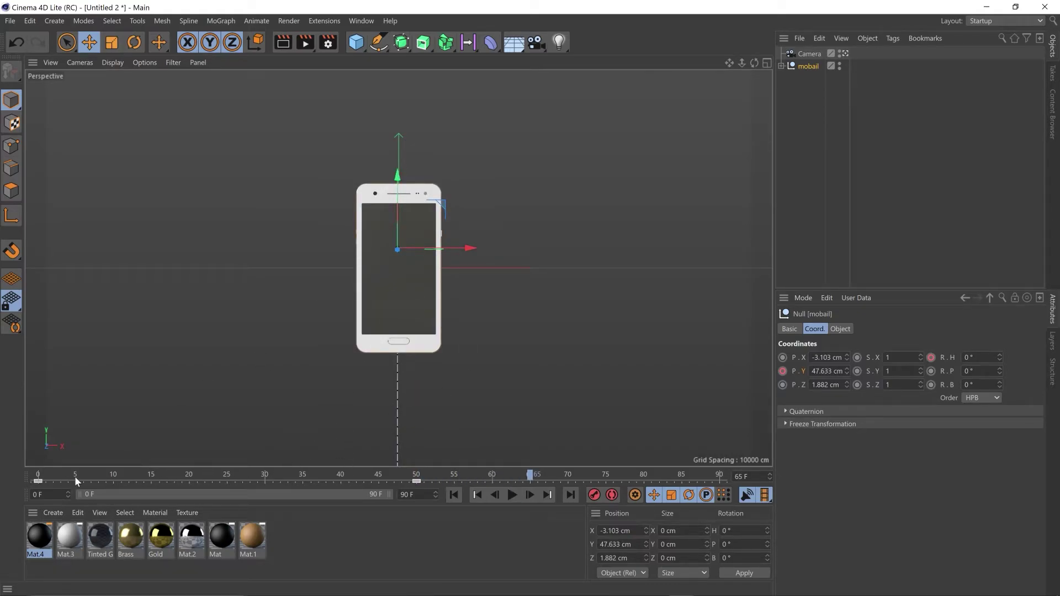
drag(75, 475, 5, 475)
- Give the first Position.Y key ±623.165 cm tangents for a fast rise, then scrub to frame 20
click(361, 21)
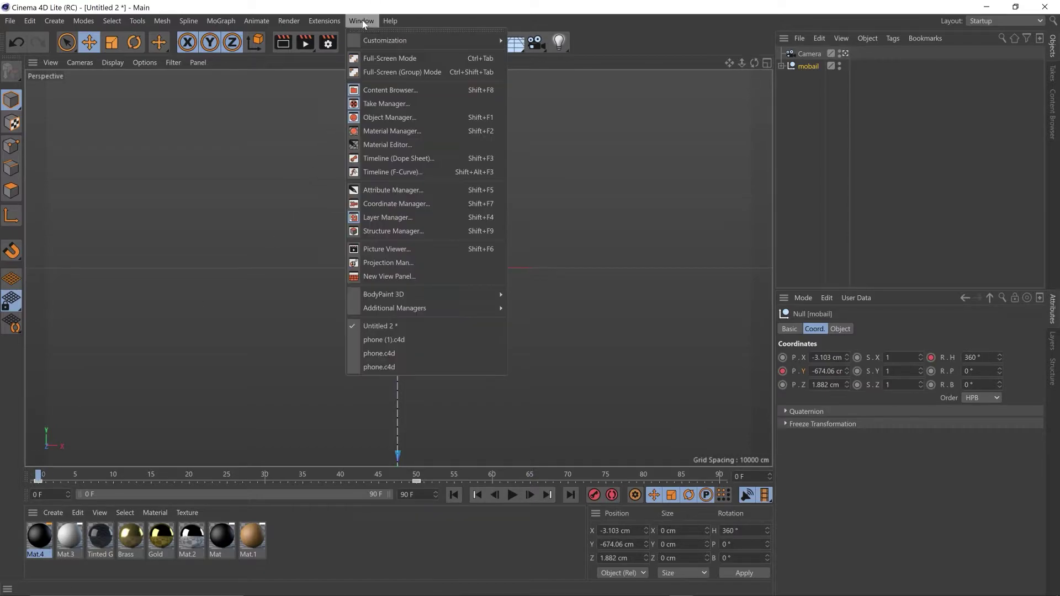
click(429, 172)
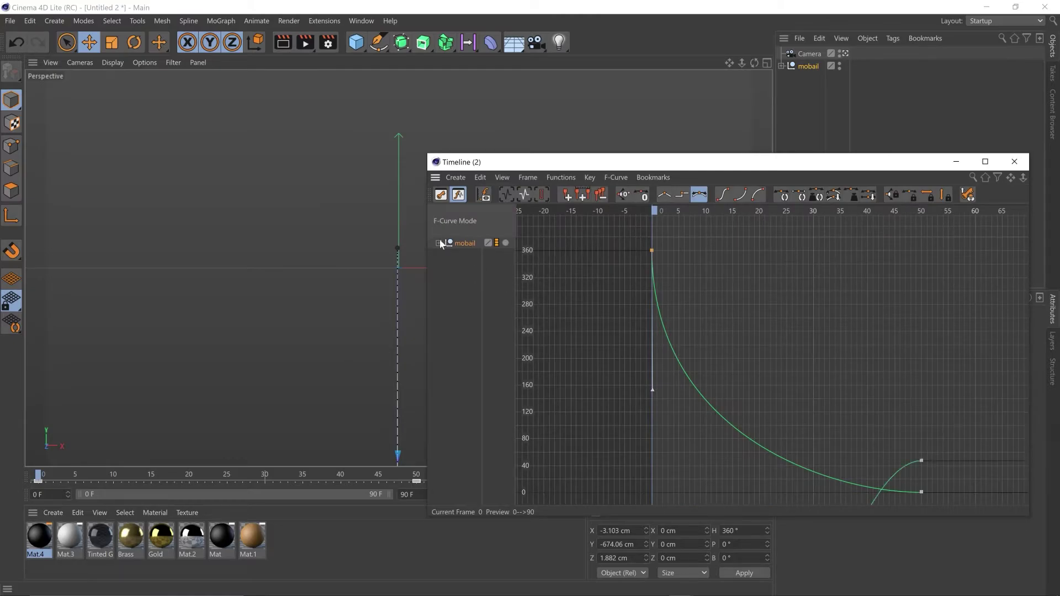
click(438, 242)
click(472, 254)
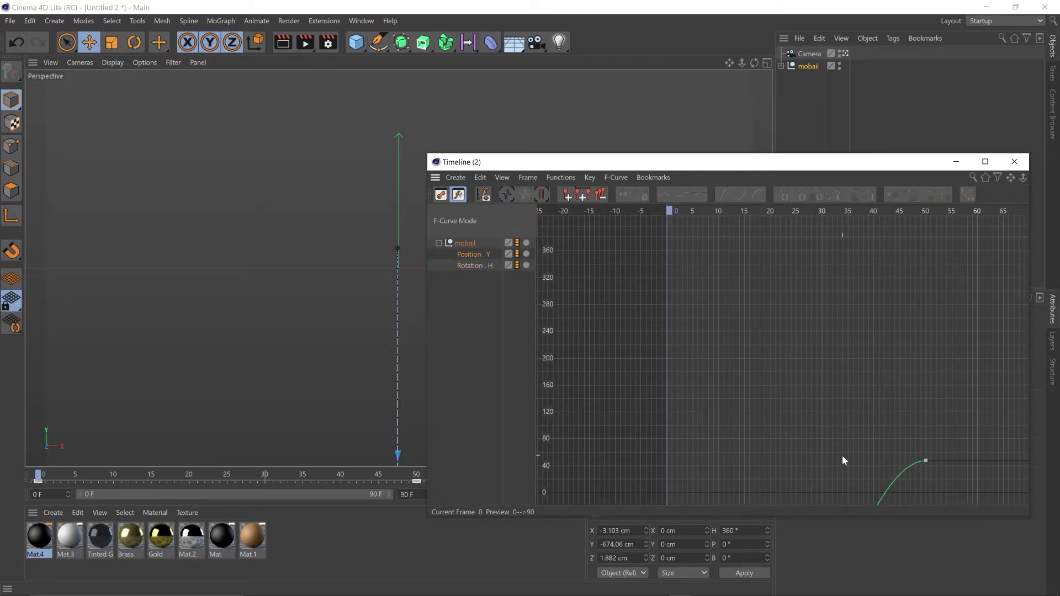
alt+right_drag(843, 455, 833, 459)
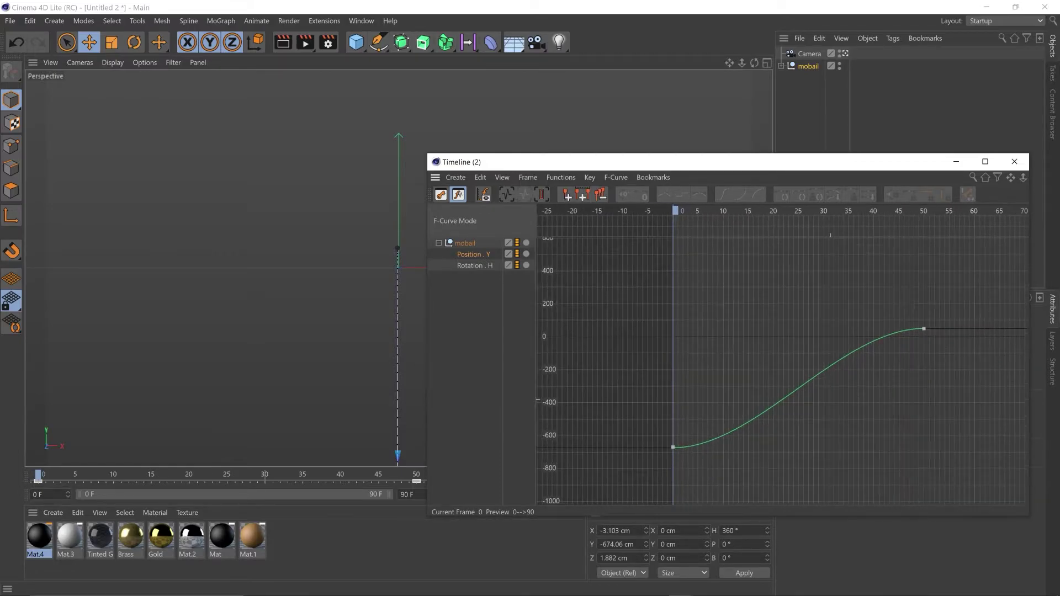
click(673, 447)
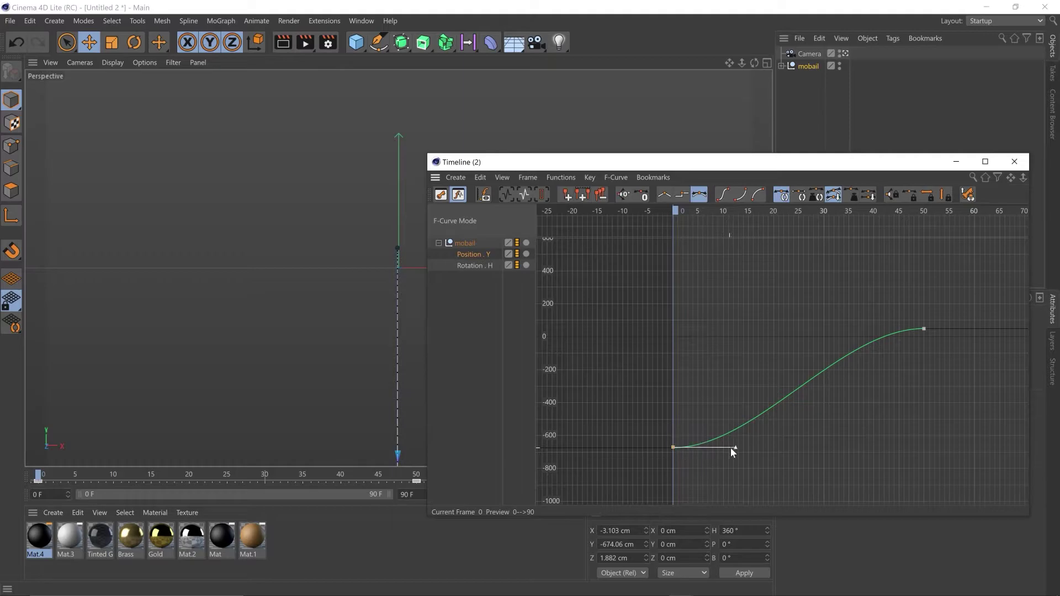
drag(732, 446, 693, 346)
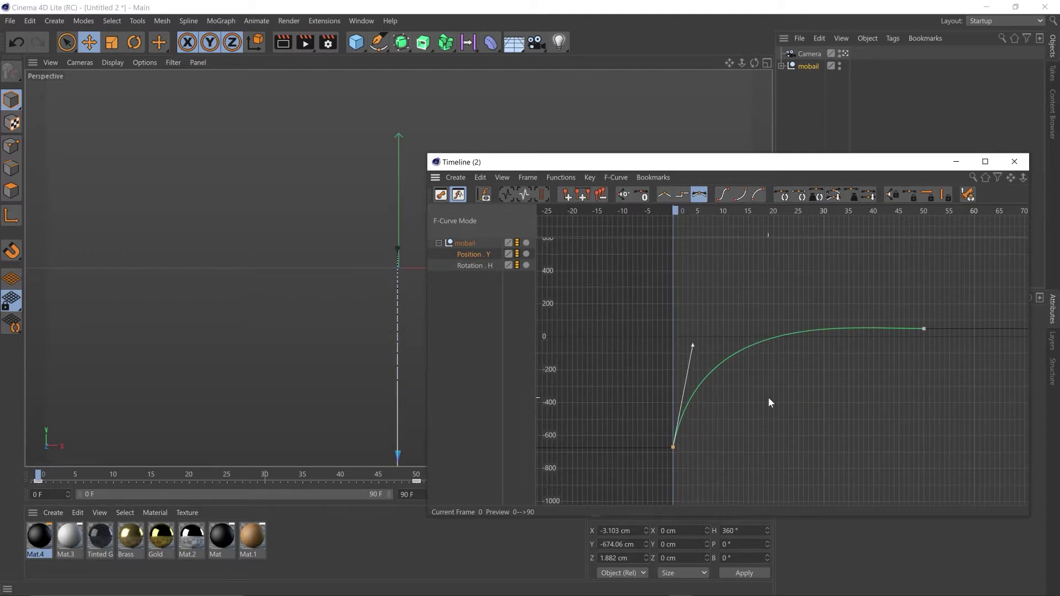
key(shift+F3)
drag(226, 475, 191, 481)
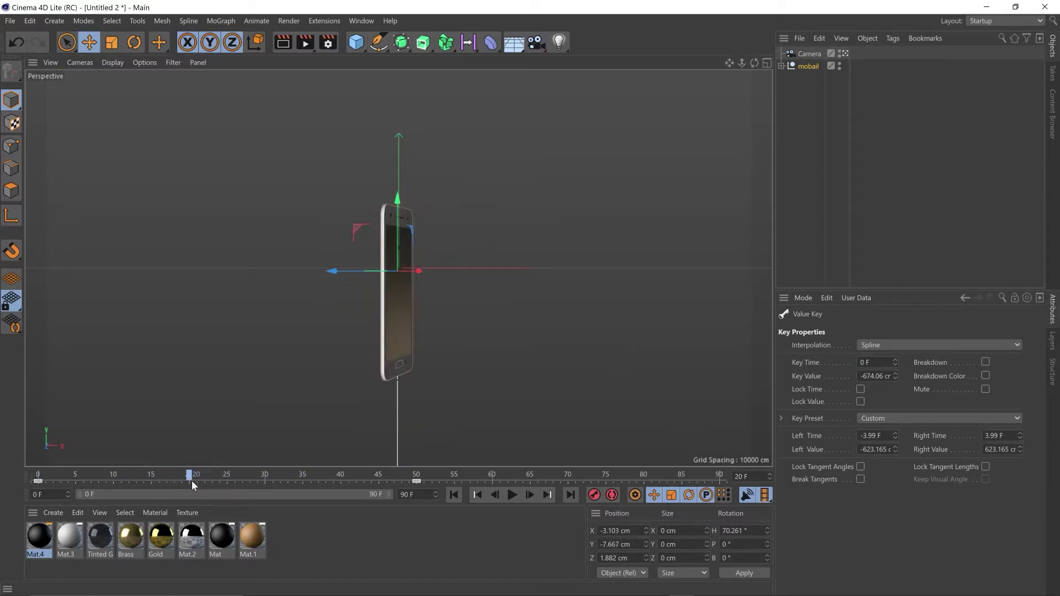
- Key the camera's Z at -1673 cm on frame 20 and -165 cm on frame 75, then preview
click(807, 54)
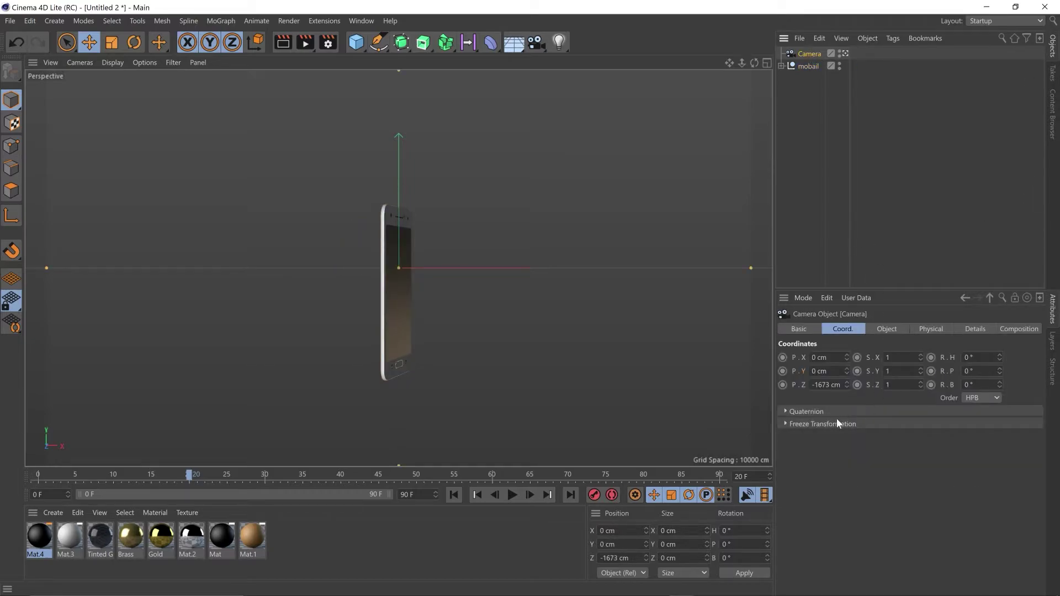
click(782, 384)
drag(189, 475, 605, 472)
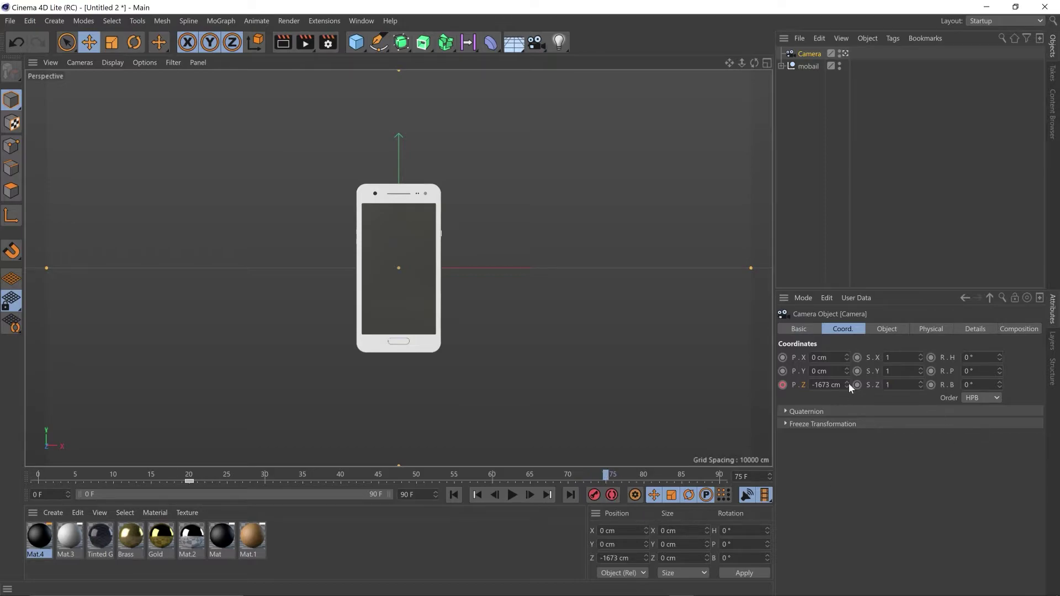
mouse_move(846, 383)
mouse_down()
mouse_move(845, 319)
mouse_move(846, 382)
mouse_up()
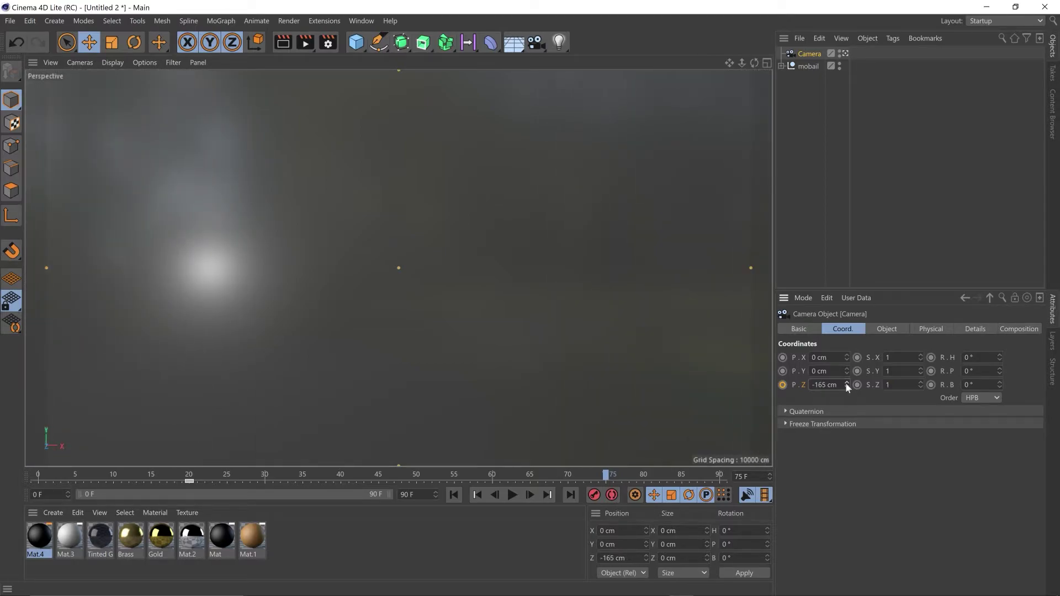
click(782, 385)
drag(604, 474, 227, 475)
key(F8)
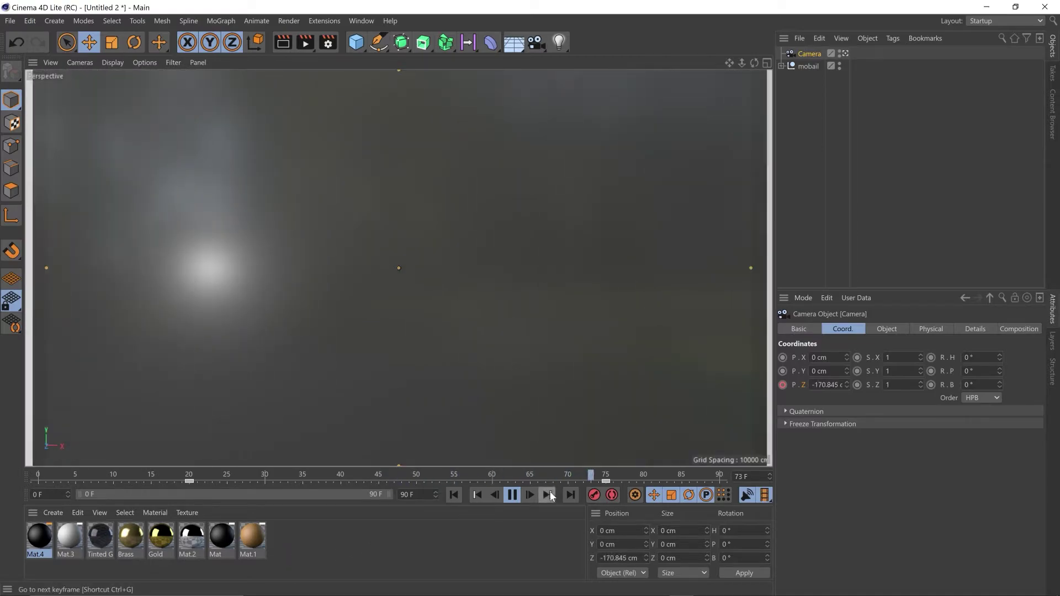
key(F8)
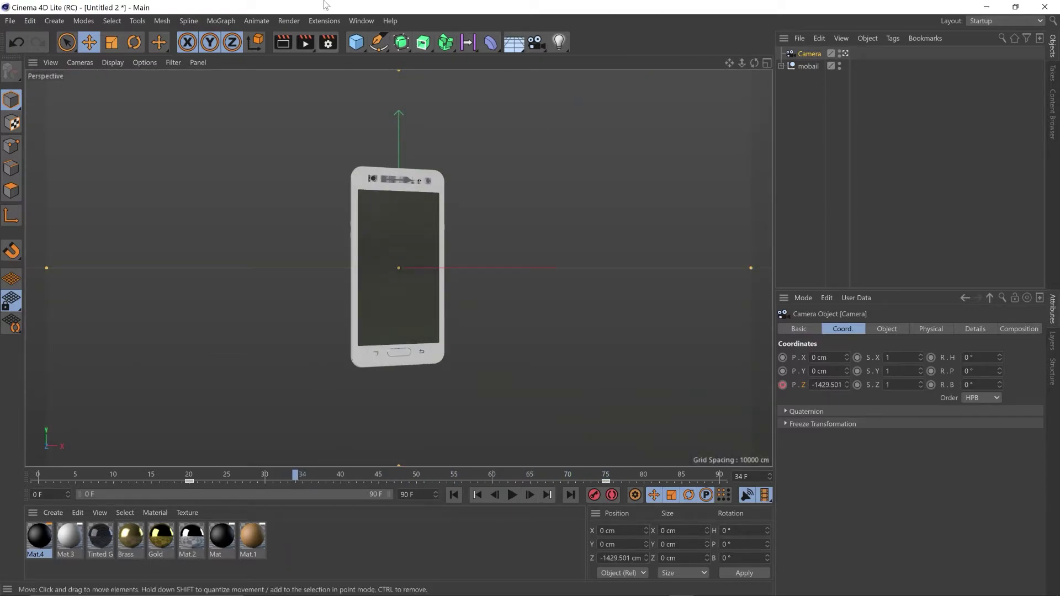
click(361, 21)
click(415, 172)
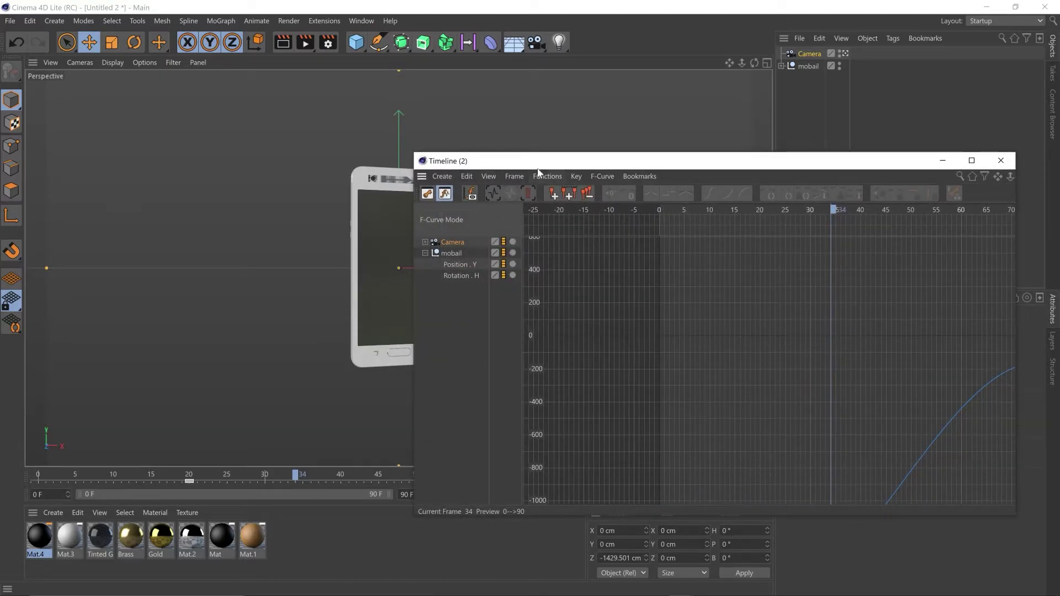
- Frame the camera's Z curve and drag the last key's tangent so the push-in accelerates into frame 75
drag(548, 161, 542, 96)
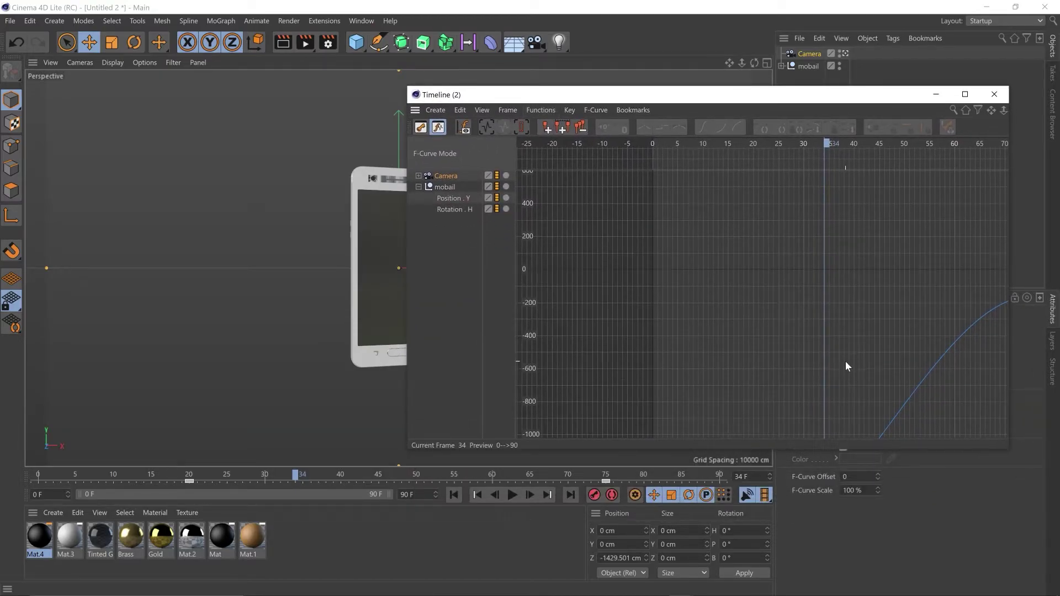
key(h)
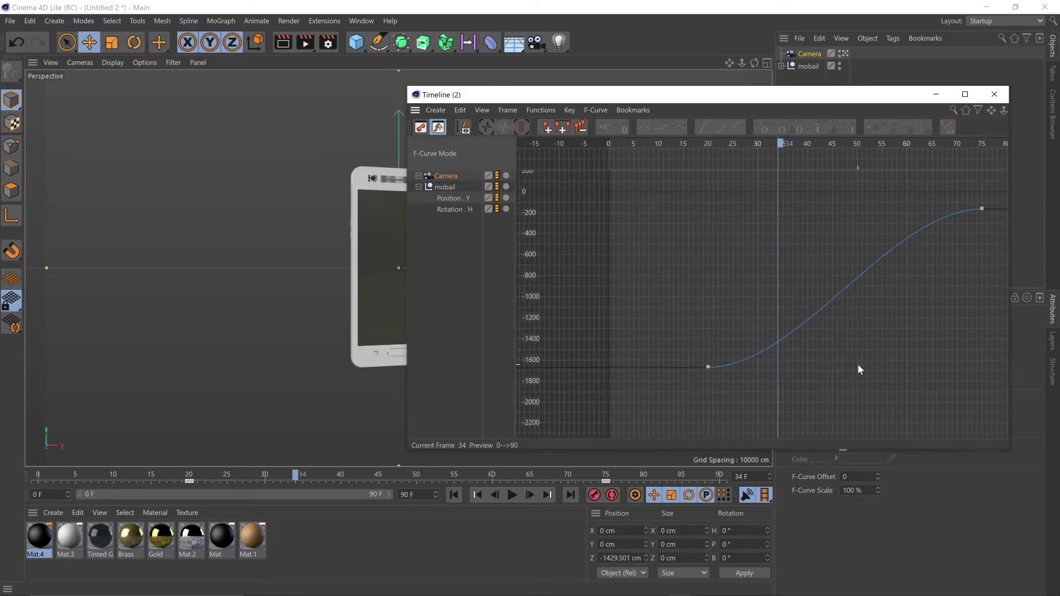
click(711, 367)
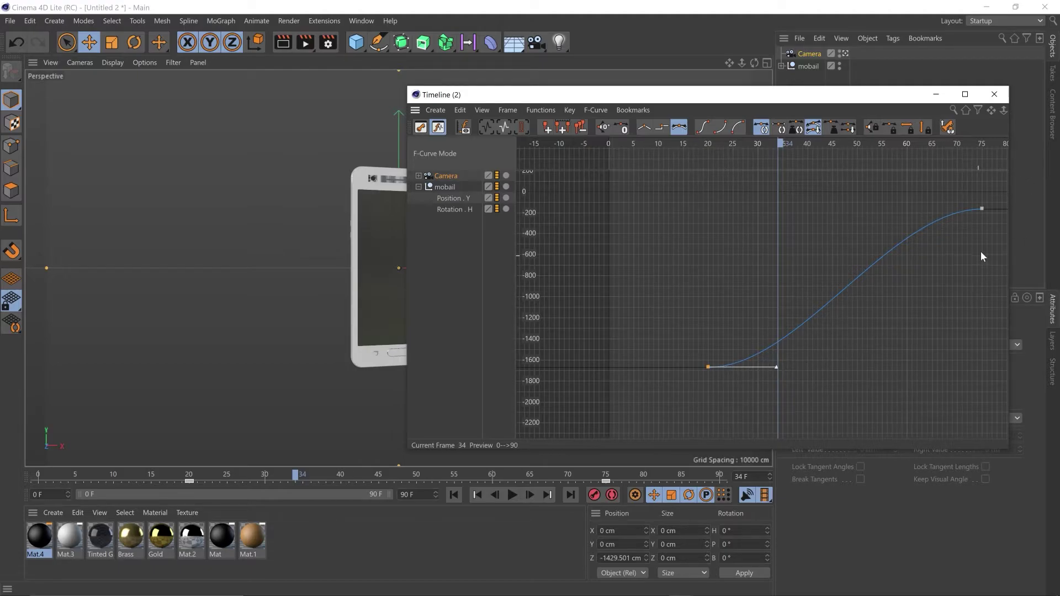
click(981, 209)
drag(912, 209, 939, 291)
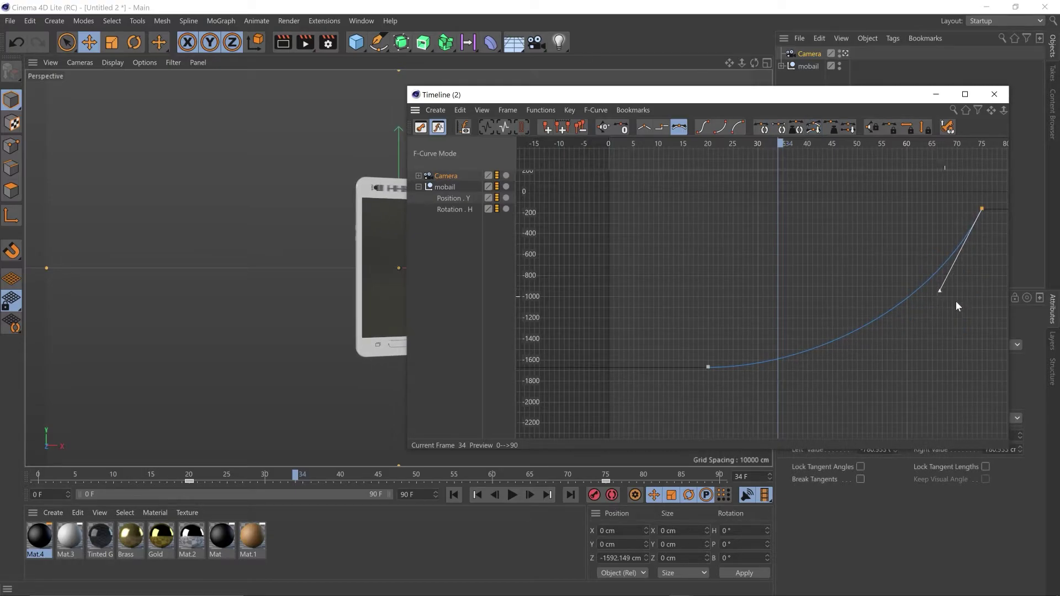
click(993, 94)
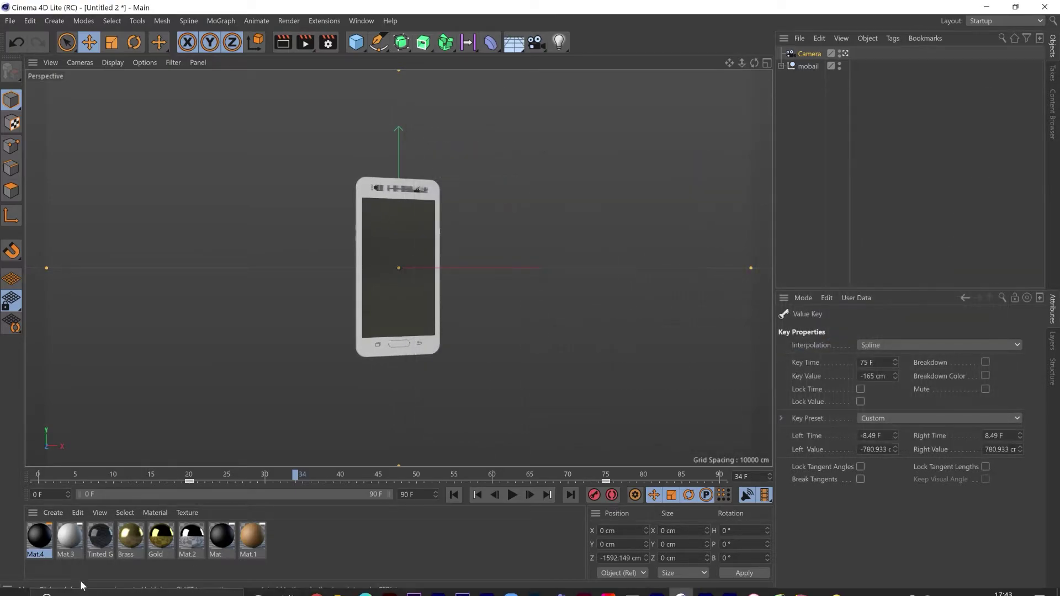
key(F8)
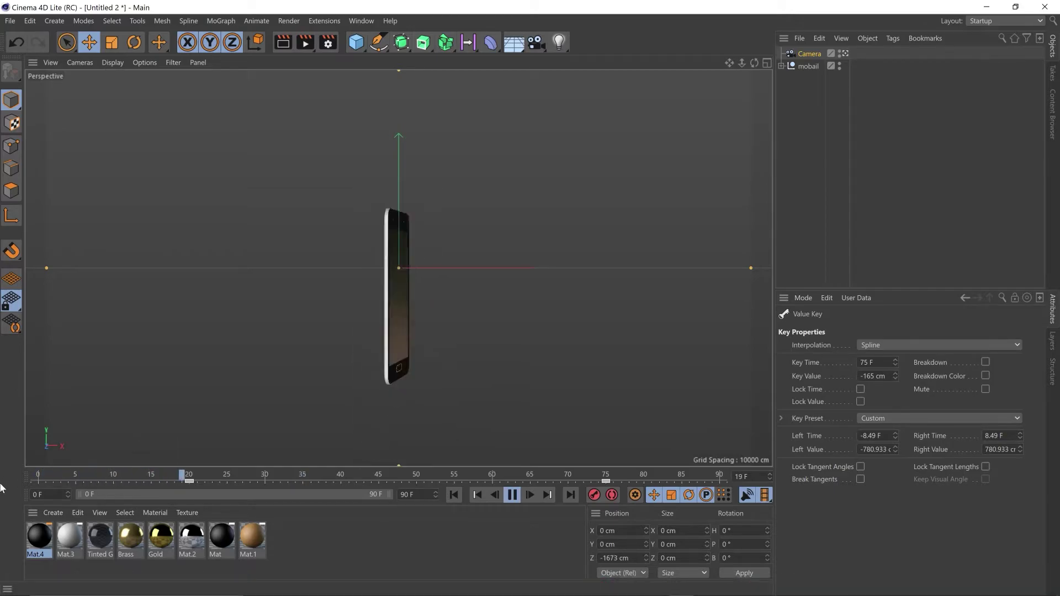
key(F8)
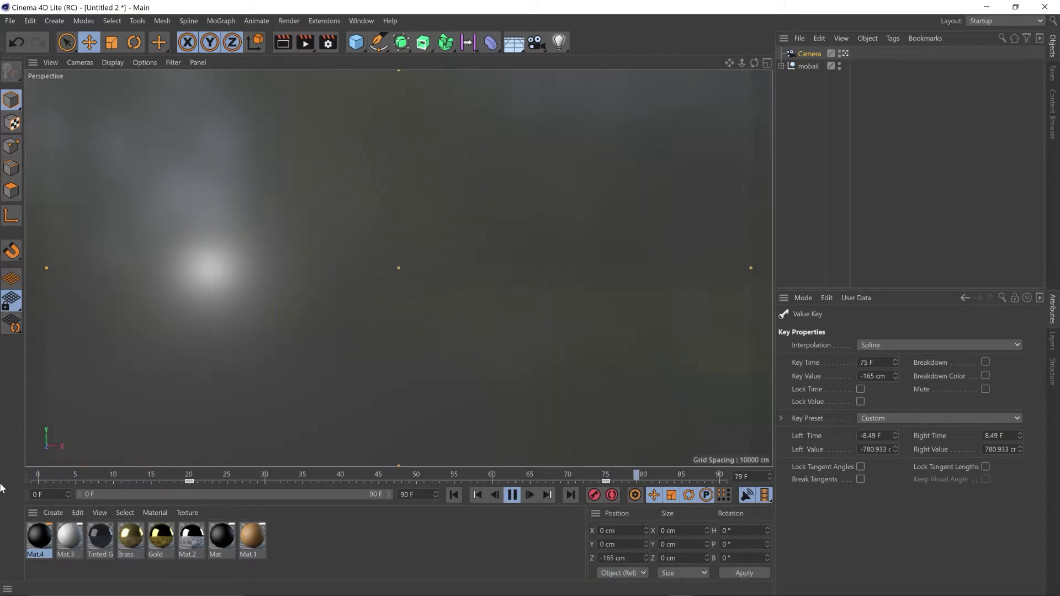
drag(323, 470, 334, 470)
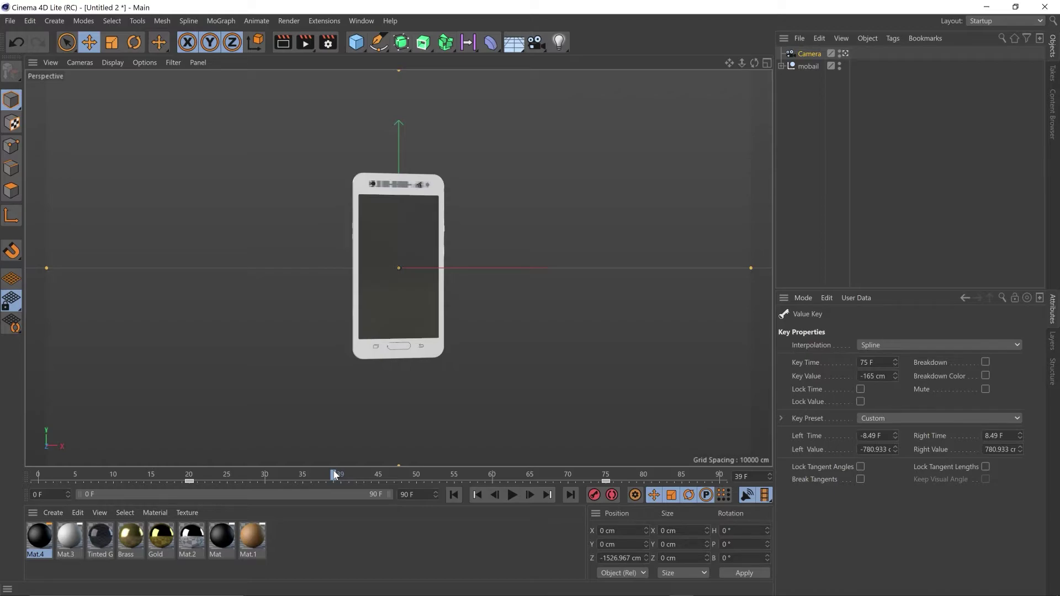
click(808, 66)
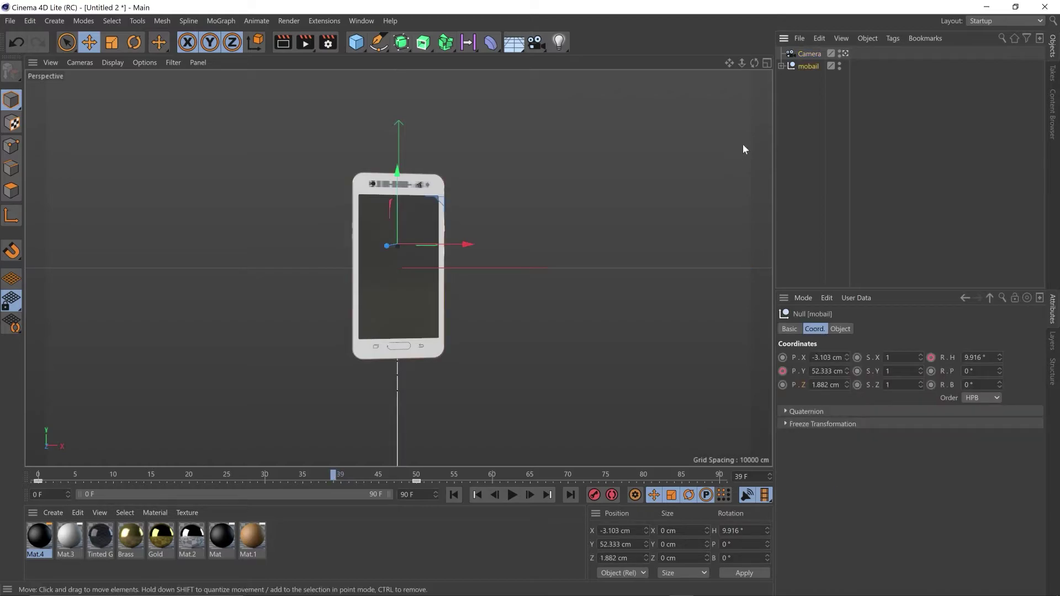
- Add an External Compositing tag with Solid to mobail, then expand it and select screen
right_click(809, 65)
mouse_move(883, 155)
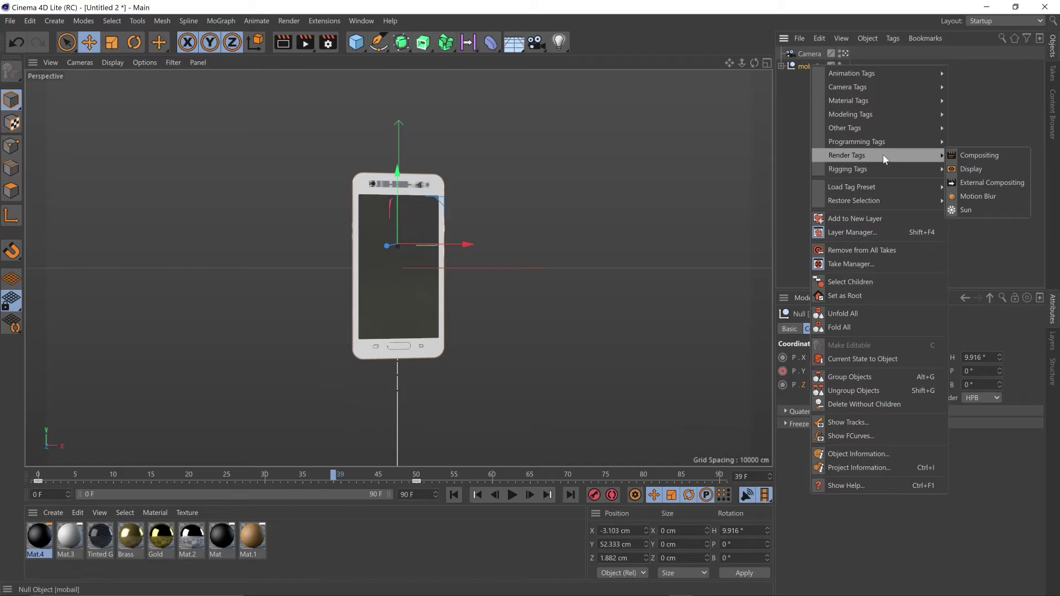
click(992, 183)
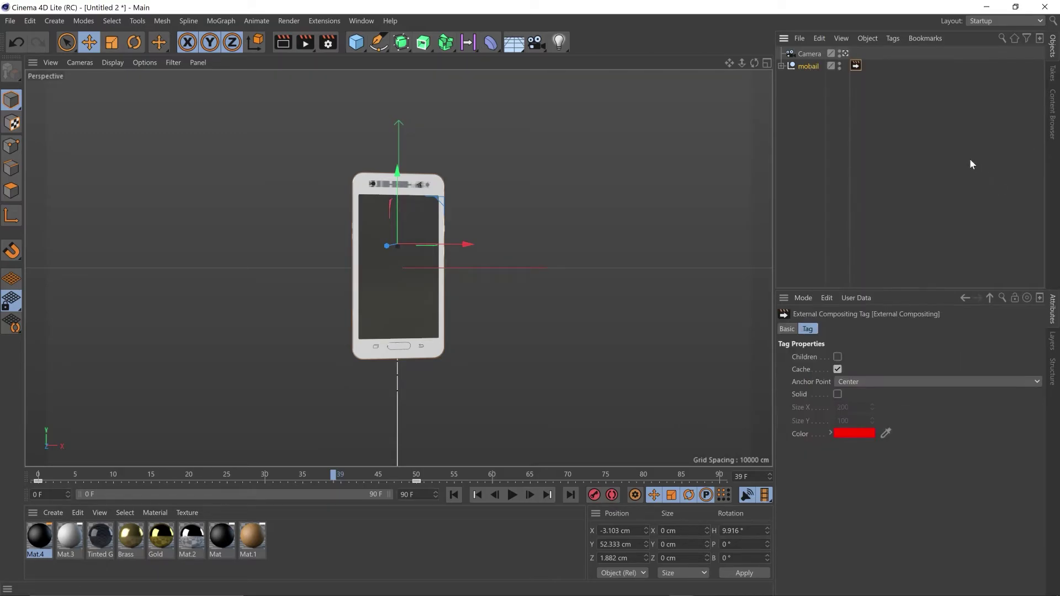
click(838, 394)
click(786, 68)
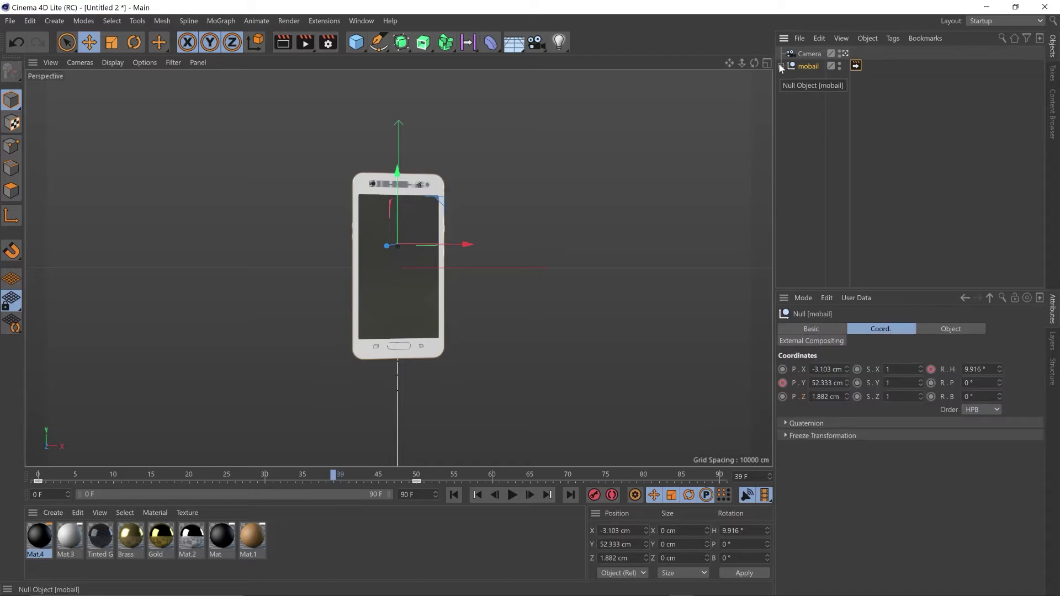
click(780, 66)
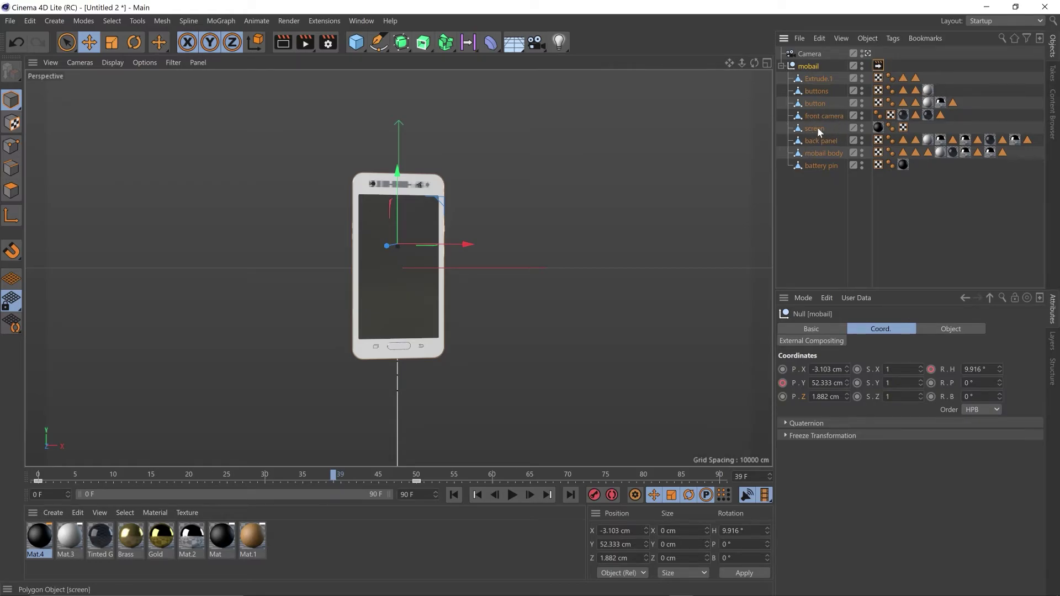
click(818, 130)
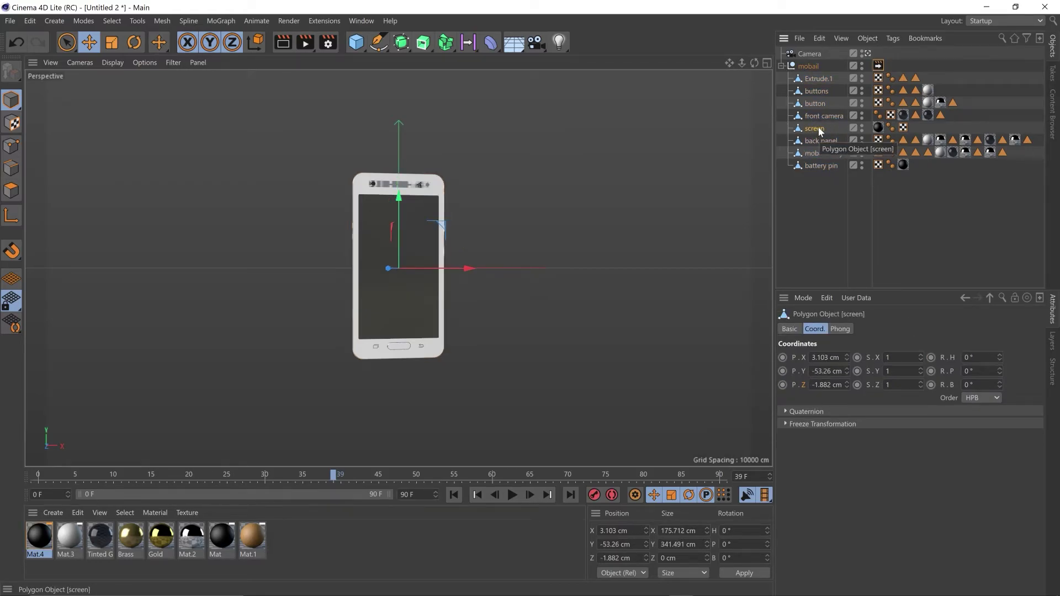
- Tag the screen object with a Compositing tag and enable its first Object Buffer (Buffer 1)
right_click(820, 131)
mouse_move(888, 223)
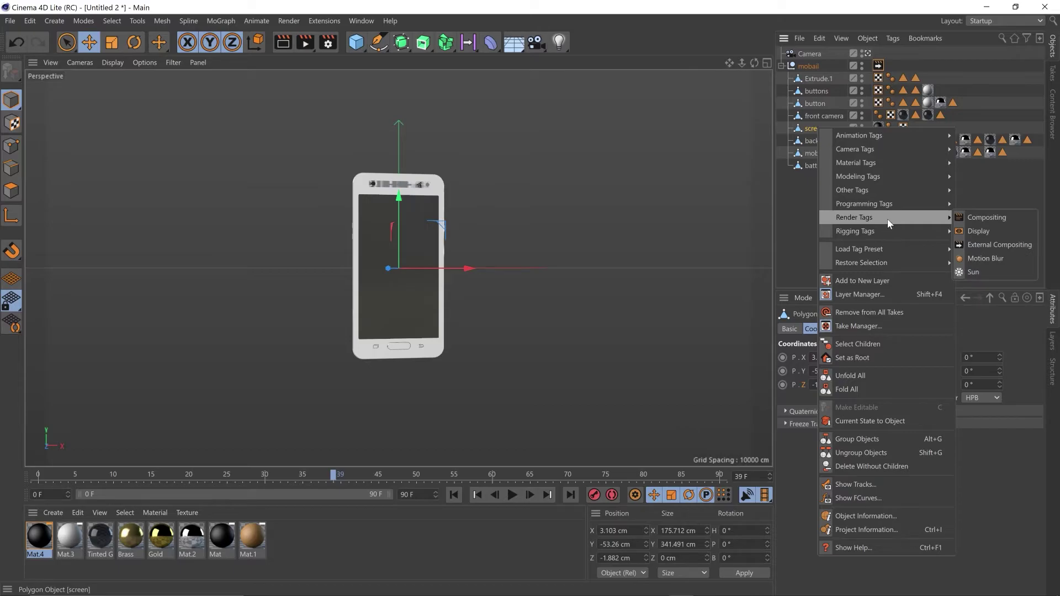
click(988, 217)
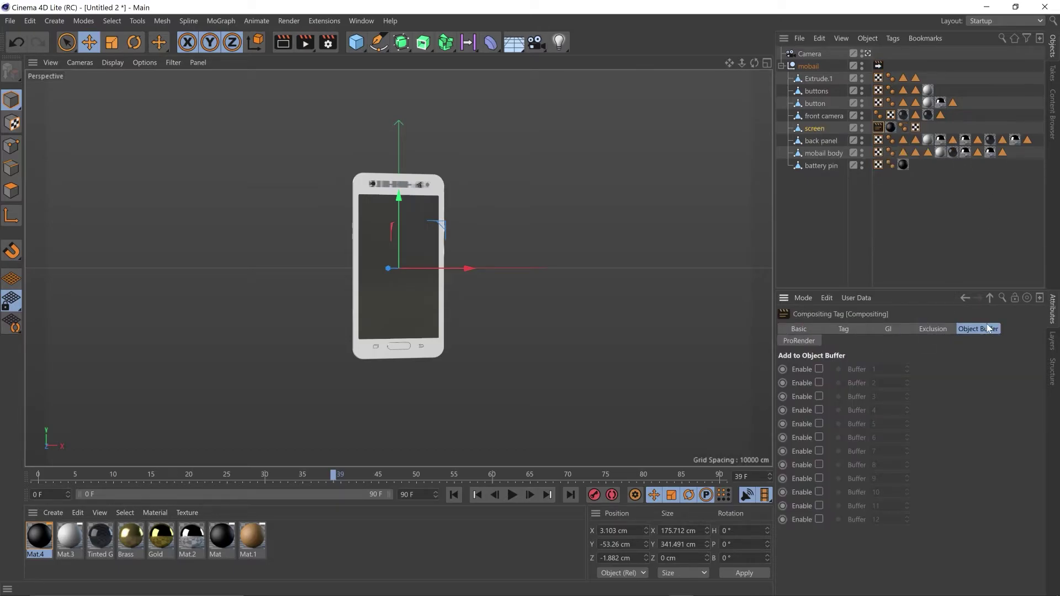
click(934, 327)
click(962, 330)
click(819, 368)
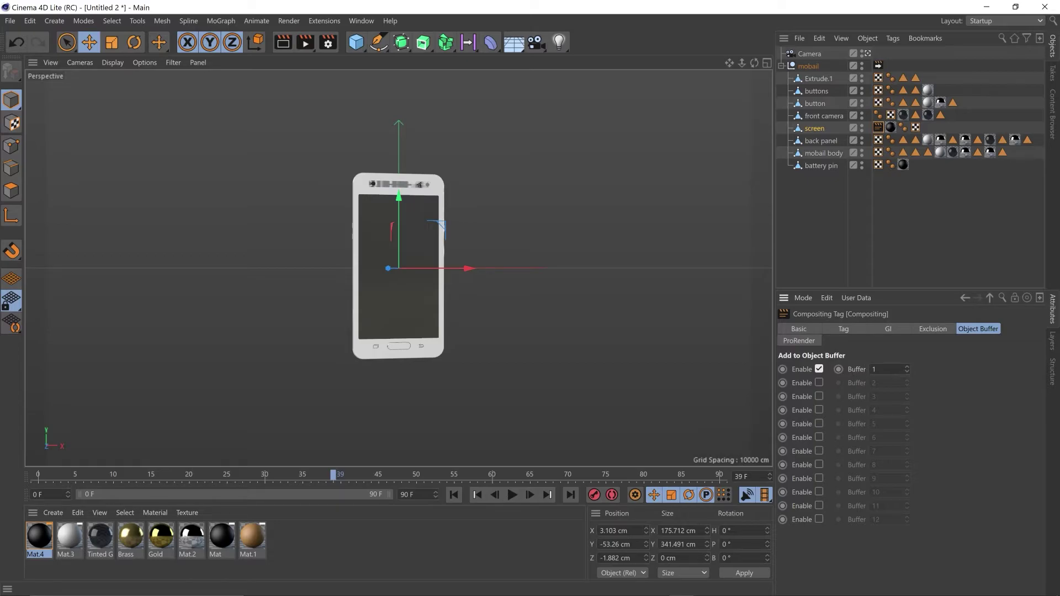
- Enable multi-pass rendering with an Object Buffer pass in the Render Settings
click(327, 43)
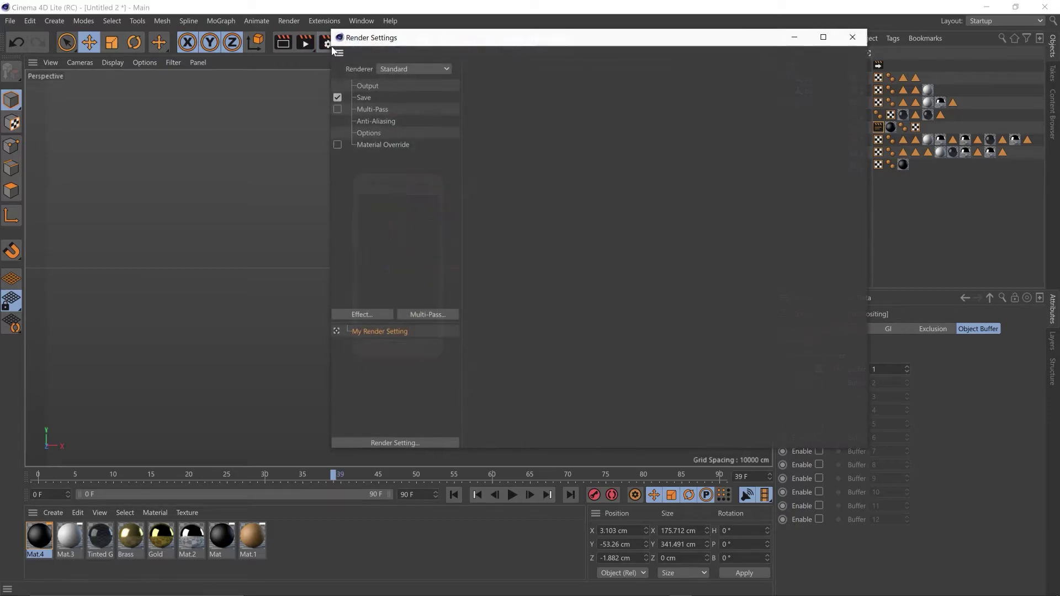
click(425, 314)
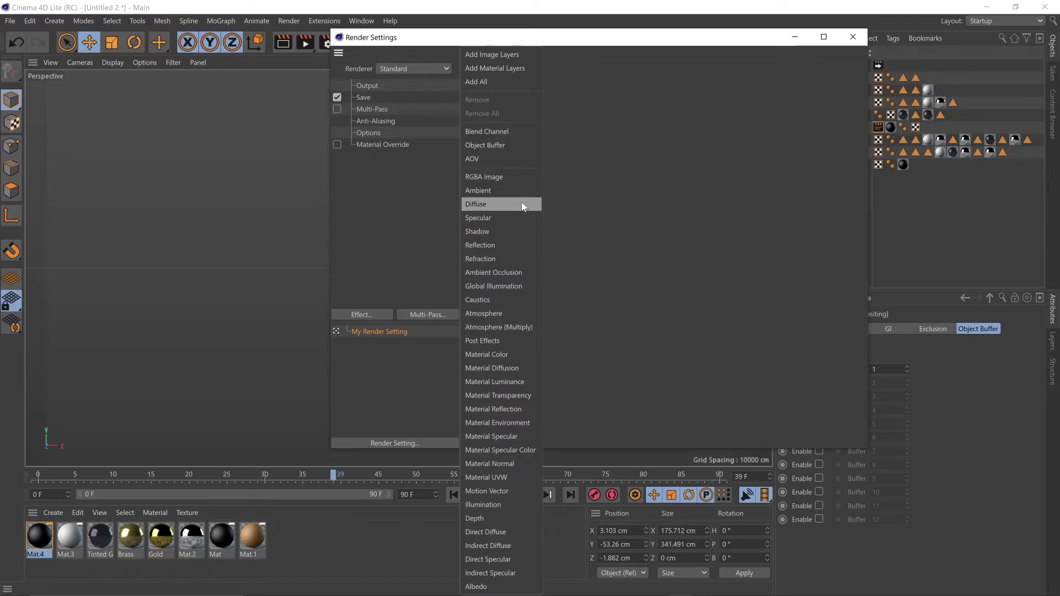
click(515, 142)
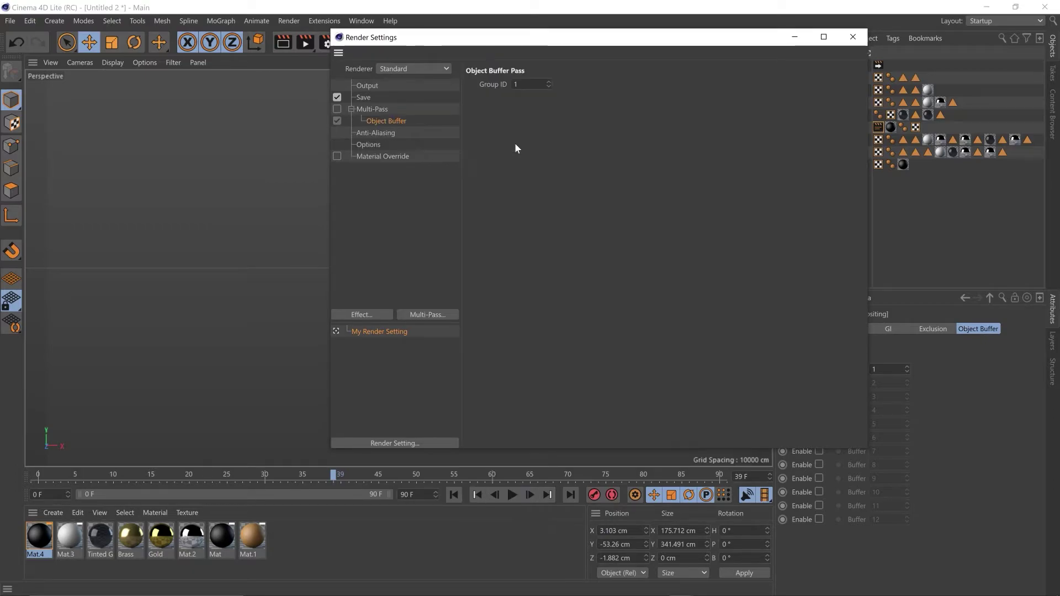
click(337, 109)
drag(496, 37, 420, 31)
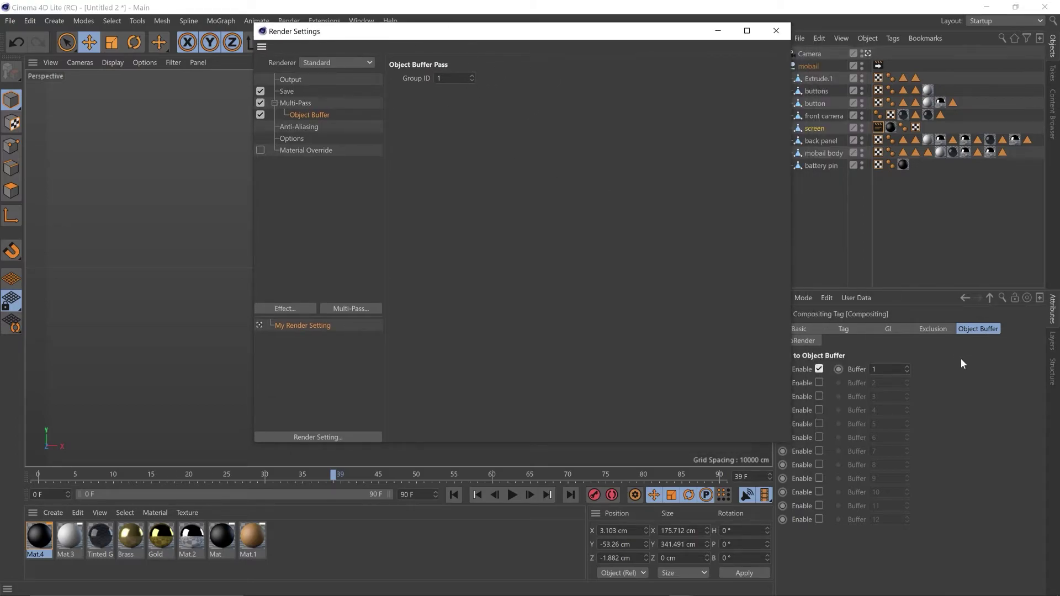
- Save the Cinema 4D project as phone v2.c4d
click(776, 30)
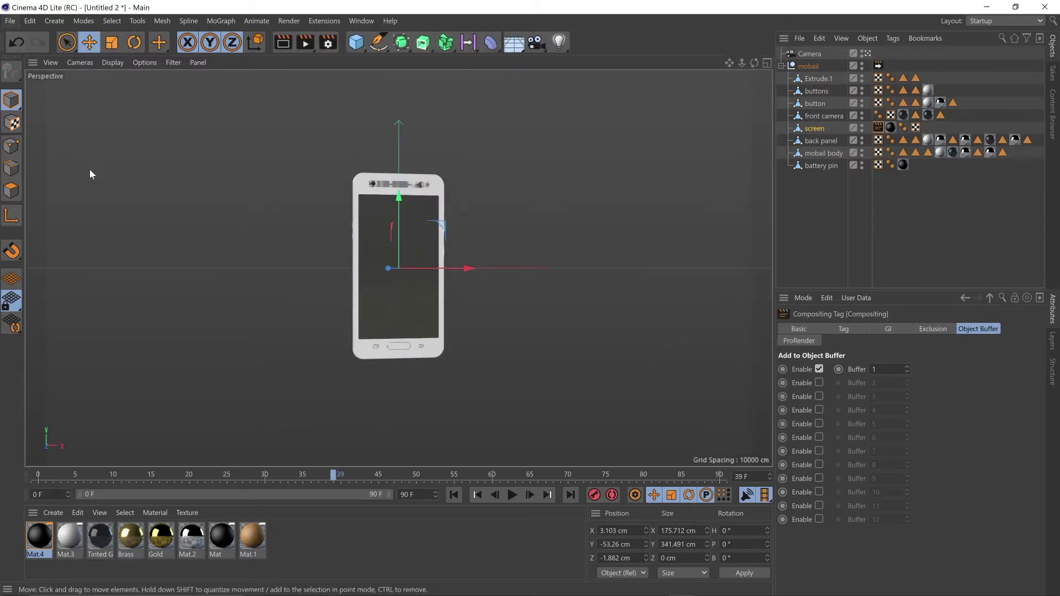
click(10, 21)
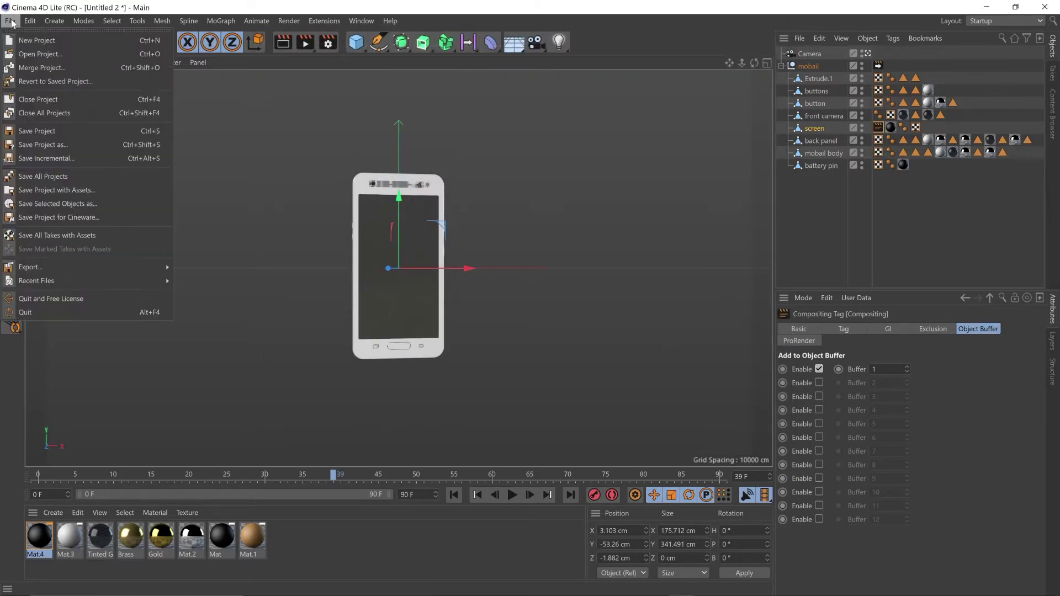
click(65, 137)
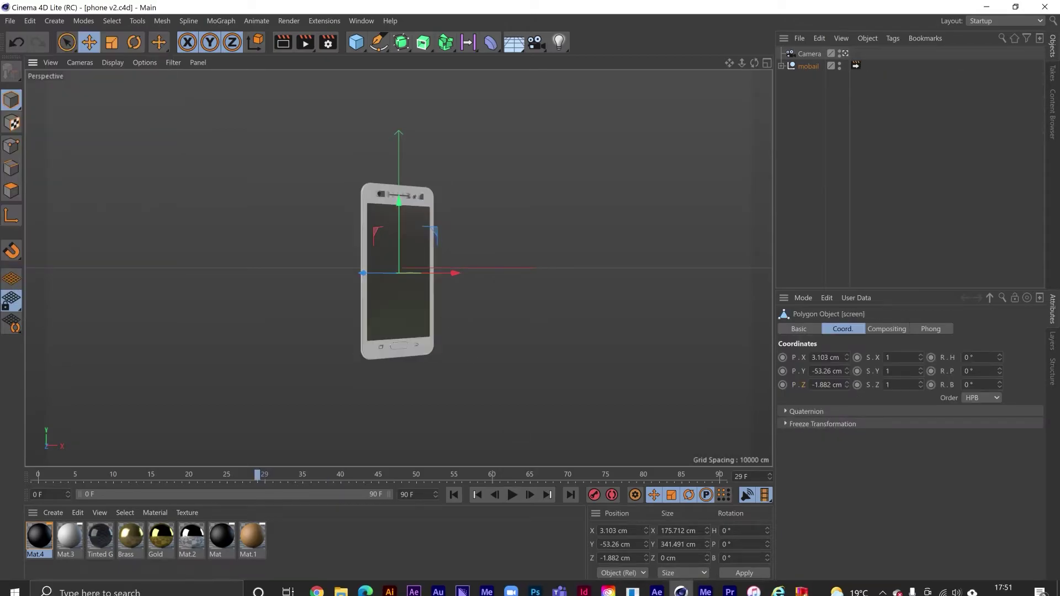
- Import phone v2.c4d into the After Effects project as a new phone v2 composition
click(656, 583)
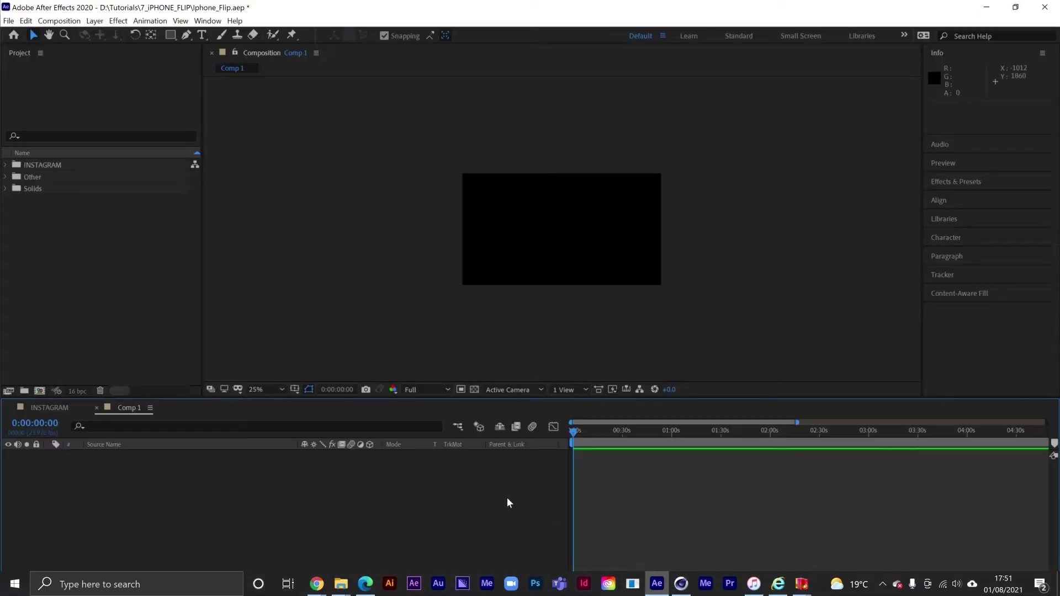
right_click(85, 256)
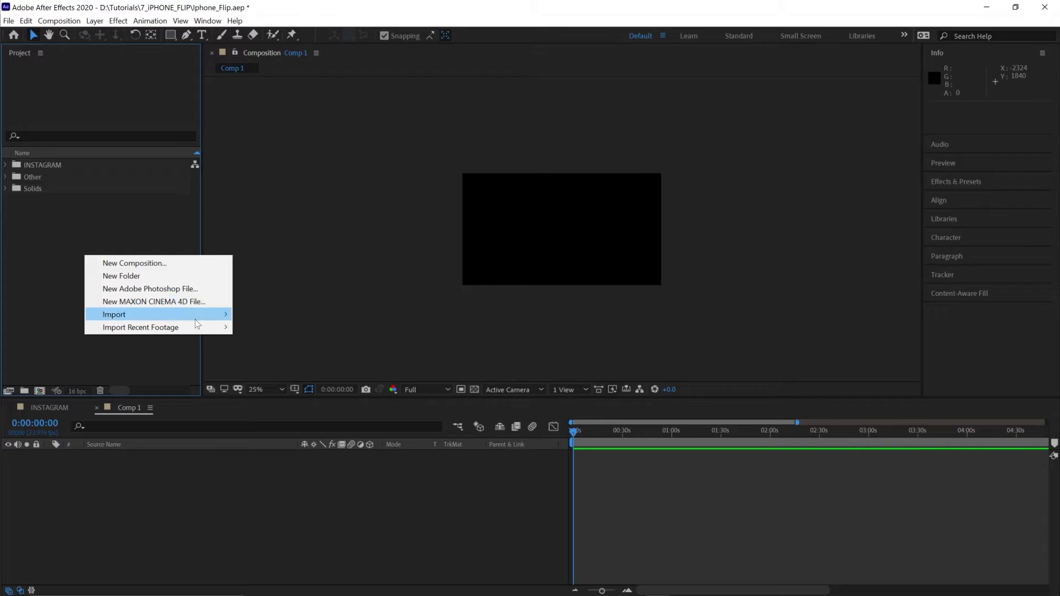
mouse_move(196, 315)
click(282, 313)
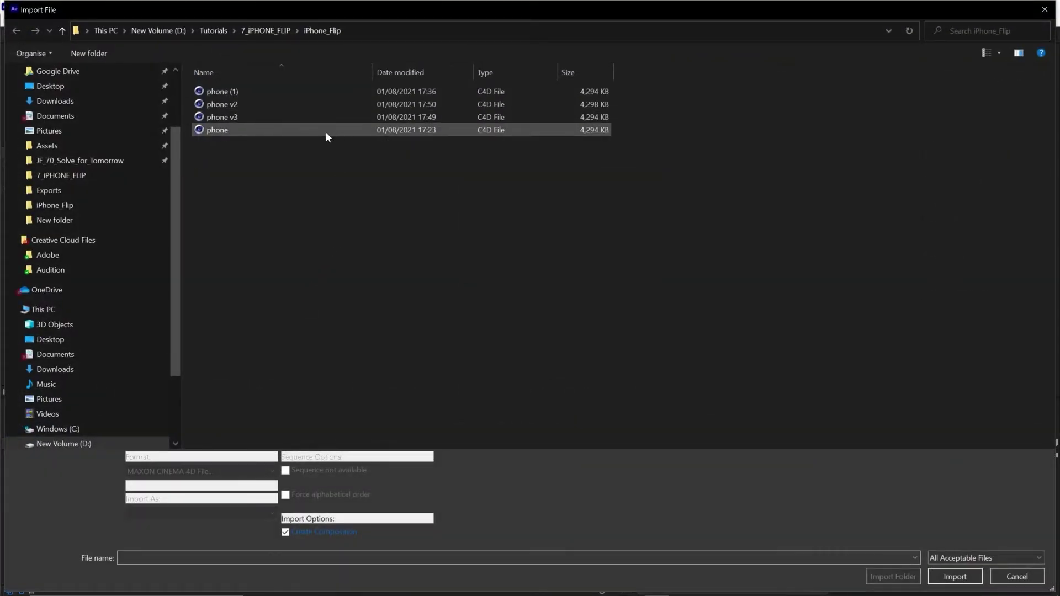
double_click(254, 104)
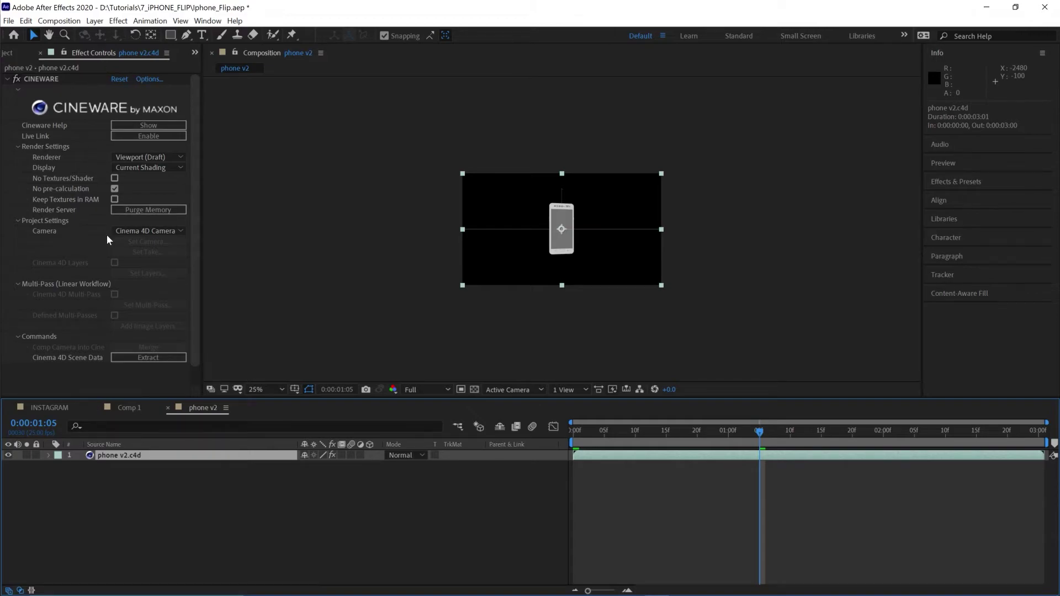
- Extract the Camera and mobail layers from the phone v2.c4d scene via Cineware
click(146, 357)
drag(674, 431, 759, 458)
click(8, 52)
click(6, 164)
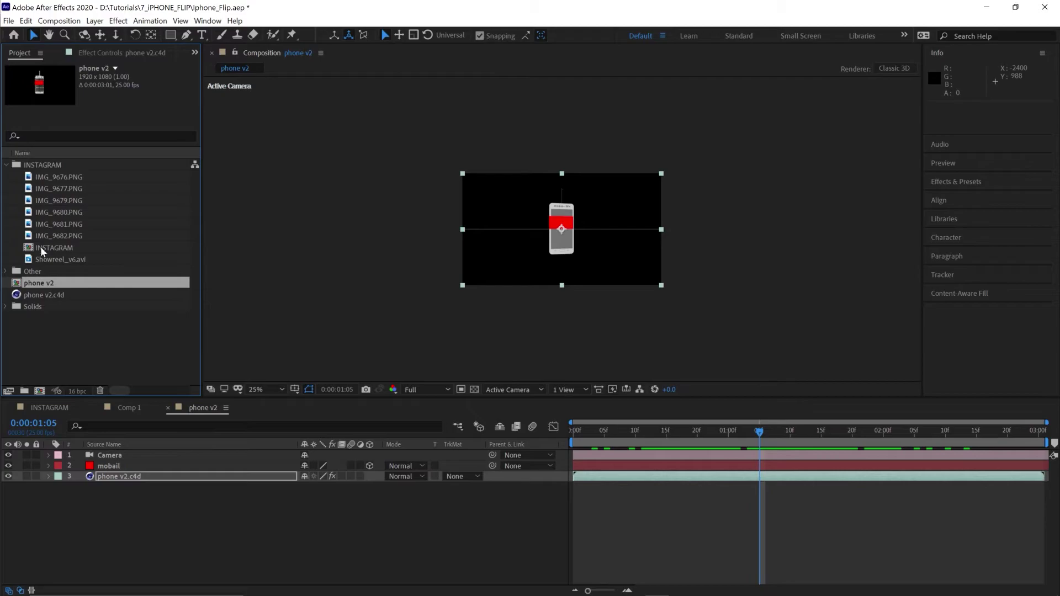
- Preview the INSTAGRAM comp, then add it as the top layer in phone v2
double_click(36, 249)
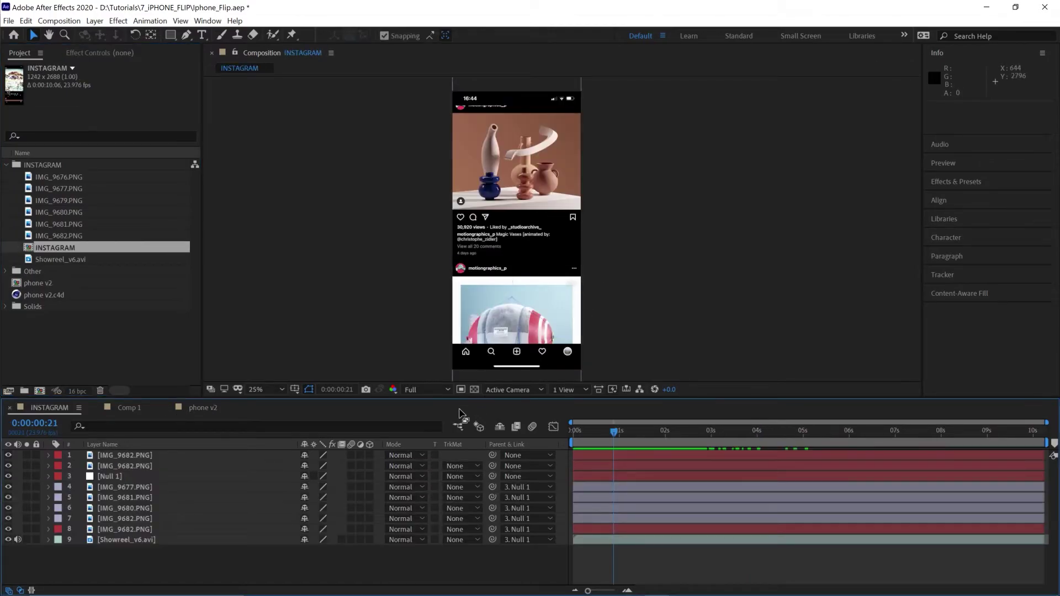
drag(614, 439, 580, 433)
click(202, 407)
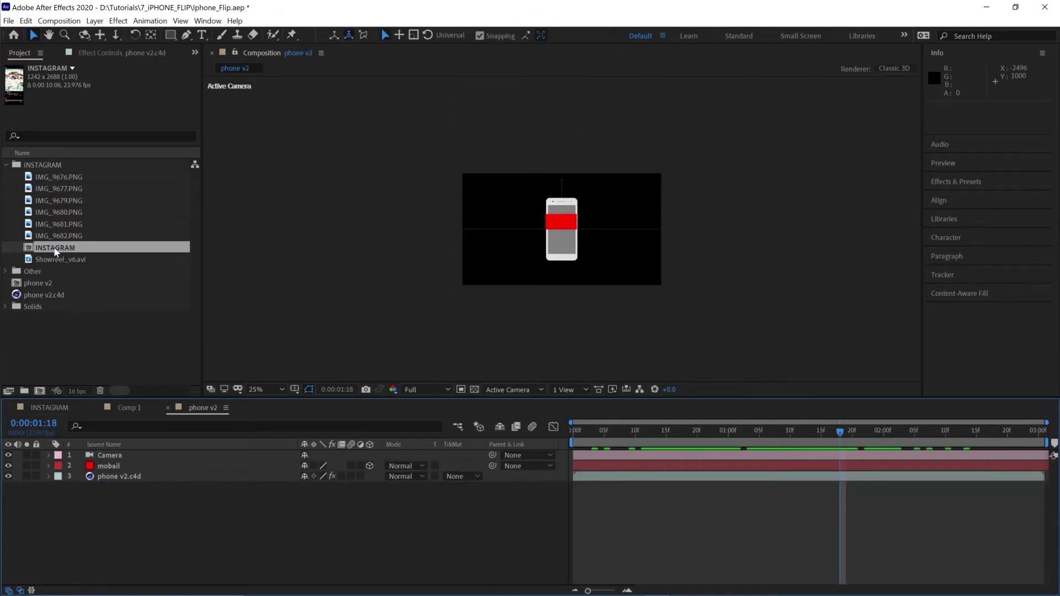
drag(57, 248, 122, 458)
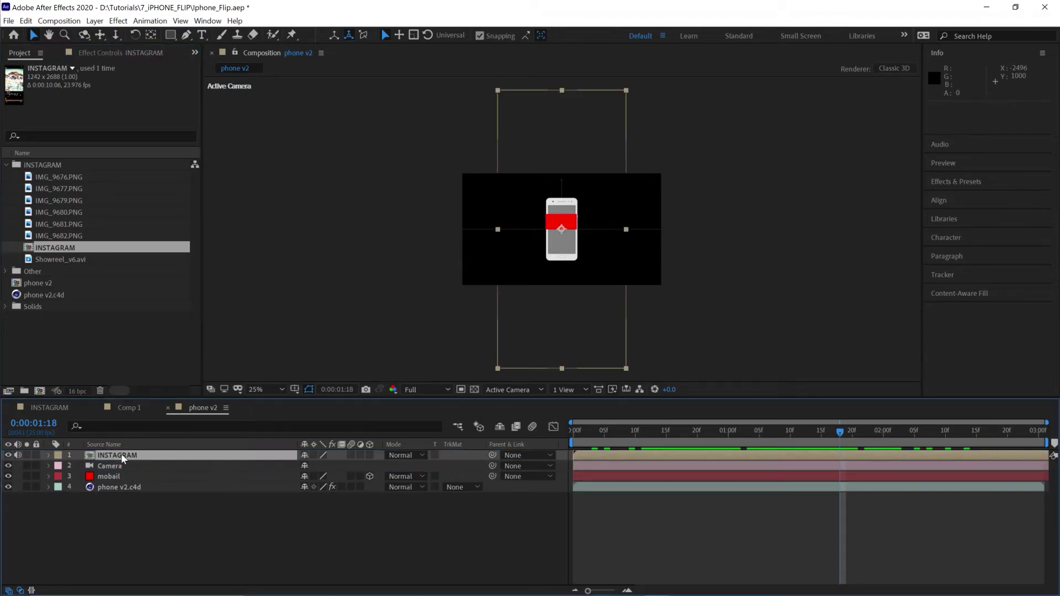
- Make the INSTAGRAM layer 3D and parent it to the mobail layer
click(370, 455)
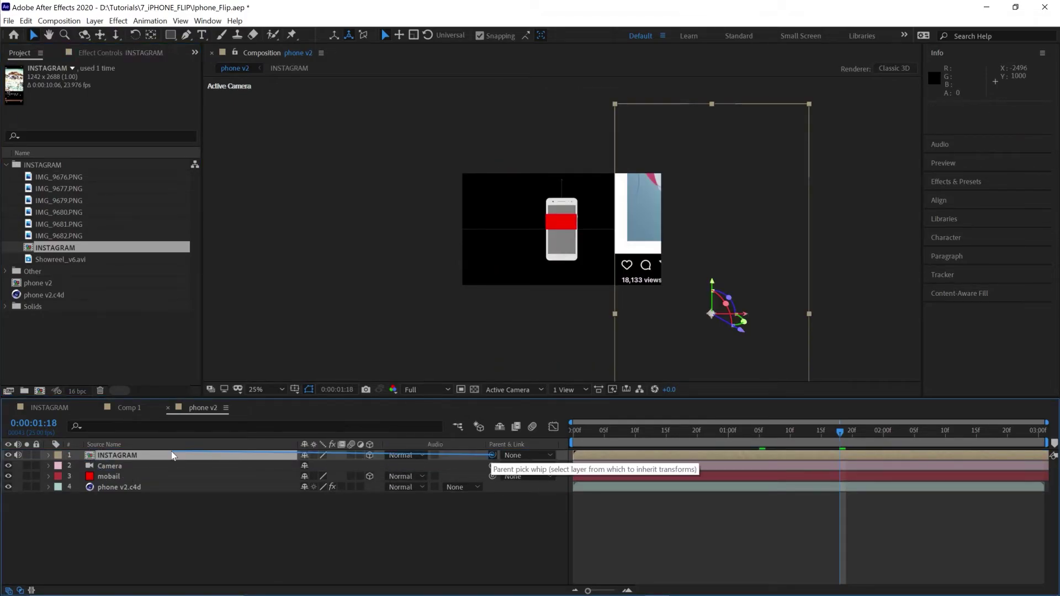
drag(492, 454, 118, 477)
click(118, 475)
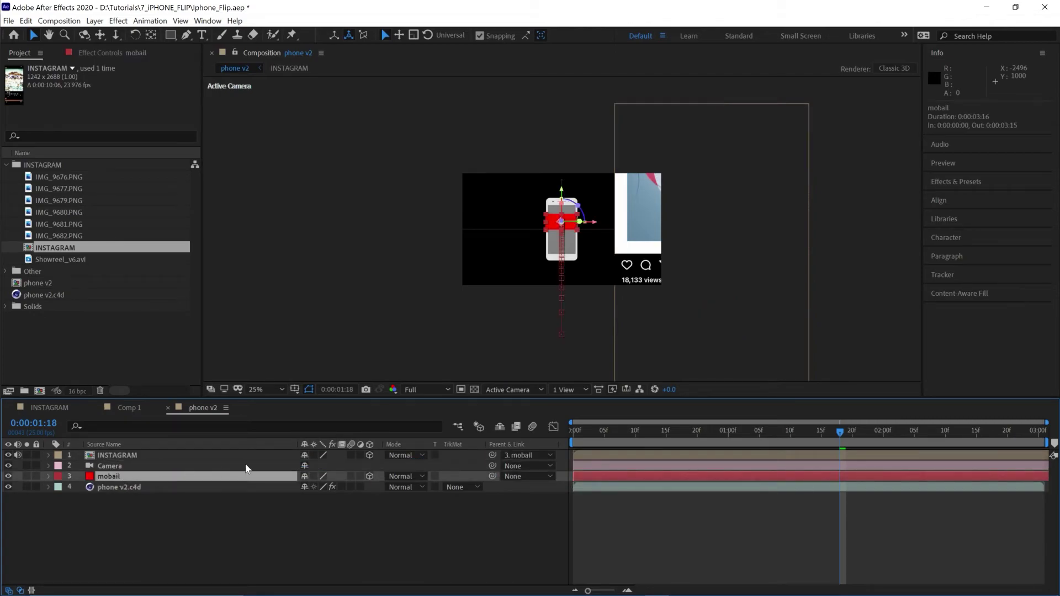
- Set the INSTAGRAM layer's Position to 0, 0, 0
click(149, 455)
click(50, 455)
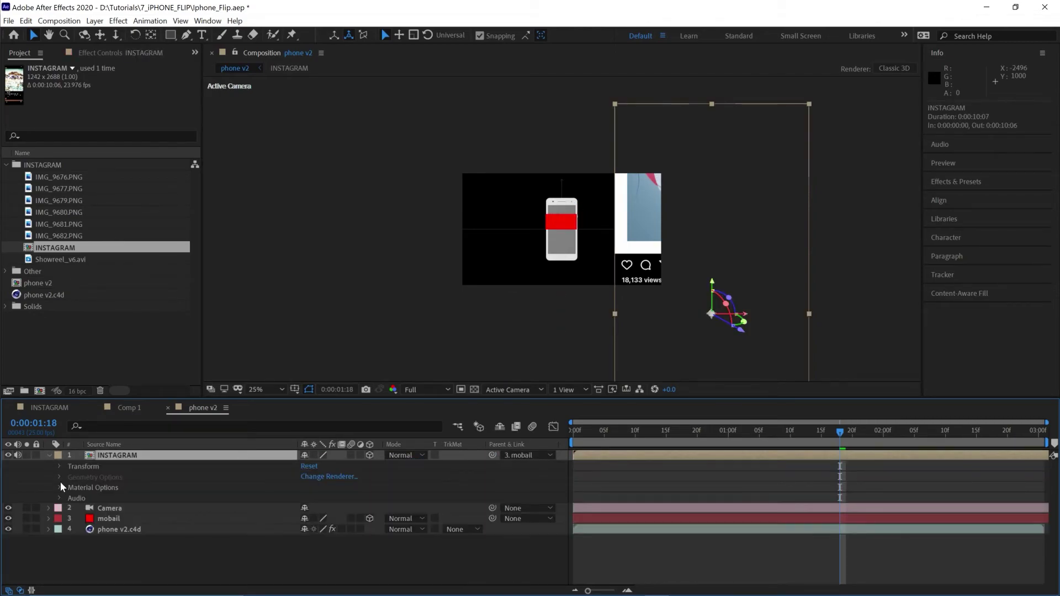
mouse_move(865, 445)
mouse_down()
mouse_move(900, 436)
mouse_move(857, 446)
mouse_move(883, 446)
mouse_up()
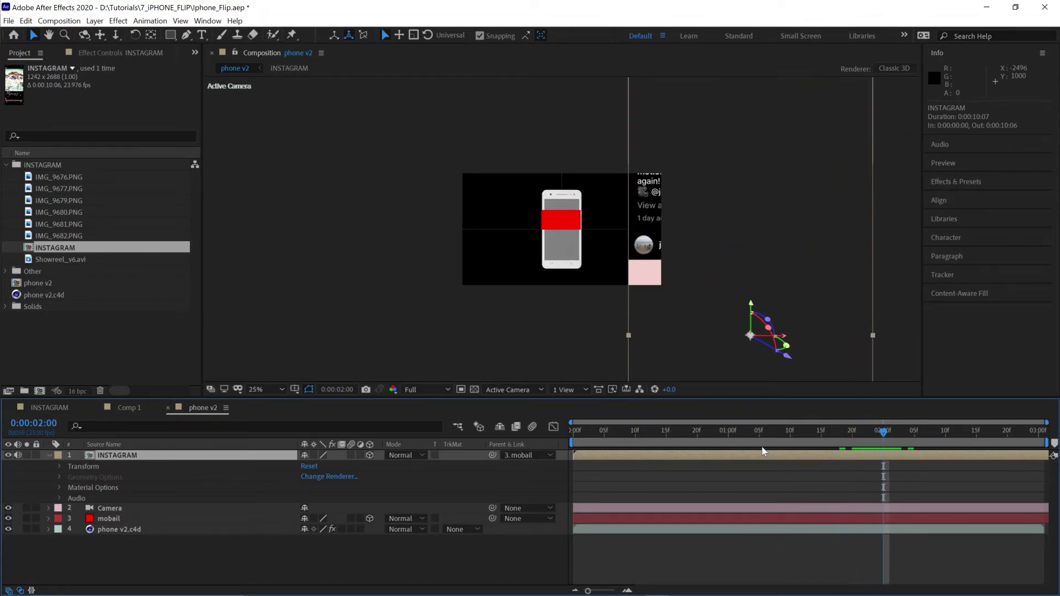
click(59, 466)
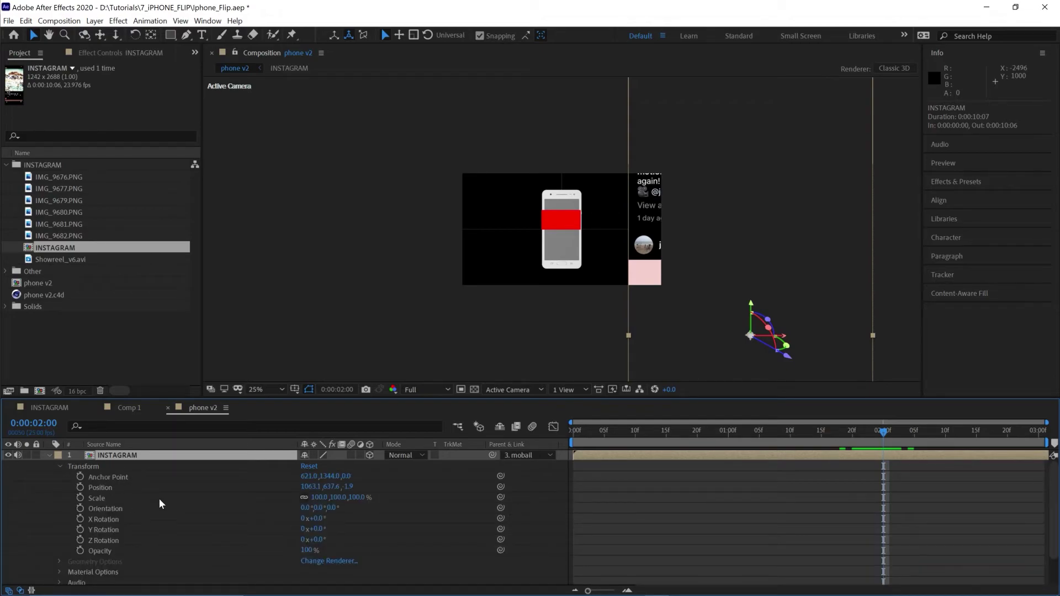
click(315, 488)
text(0)
key(Return)
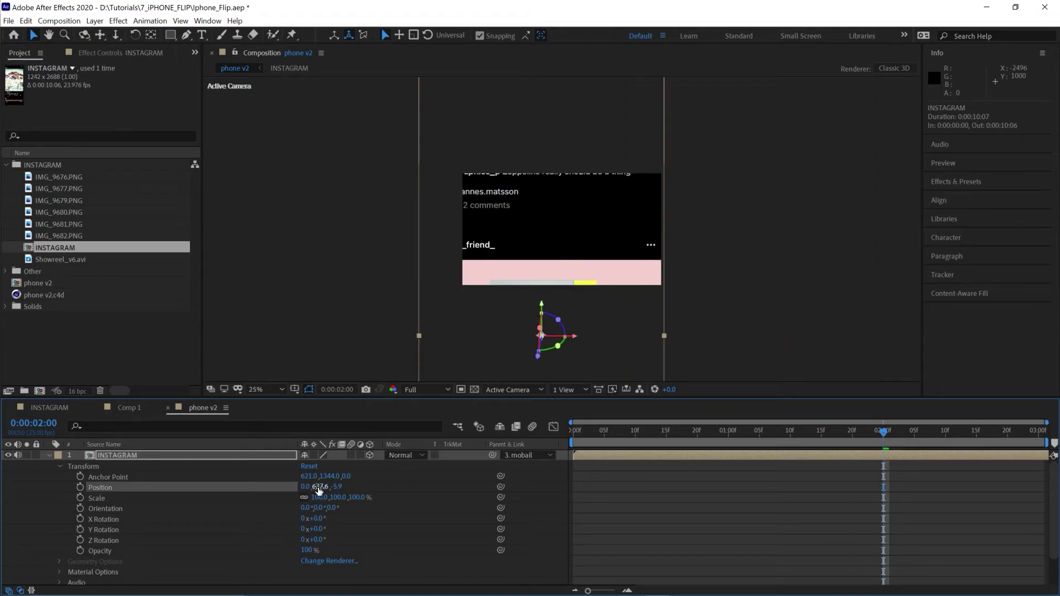
click(319, 487)
text(0)
key(Tab)
text(0)
key(Return)
- Scale INSTAGRAM to 14% and shift it along X onto the phone screen
drag(319, 497, 264, 491)
drag(574, 213, 586, 209)
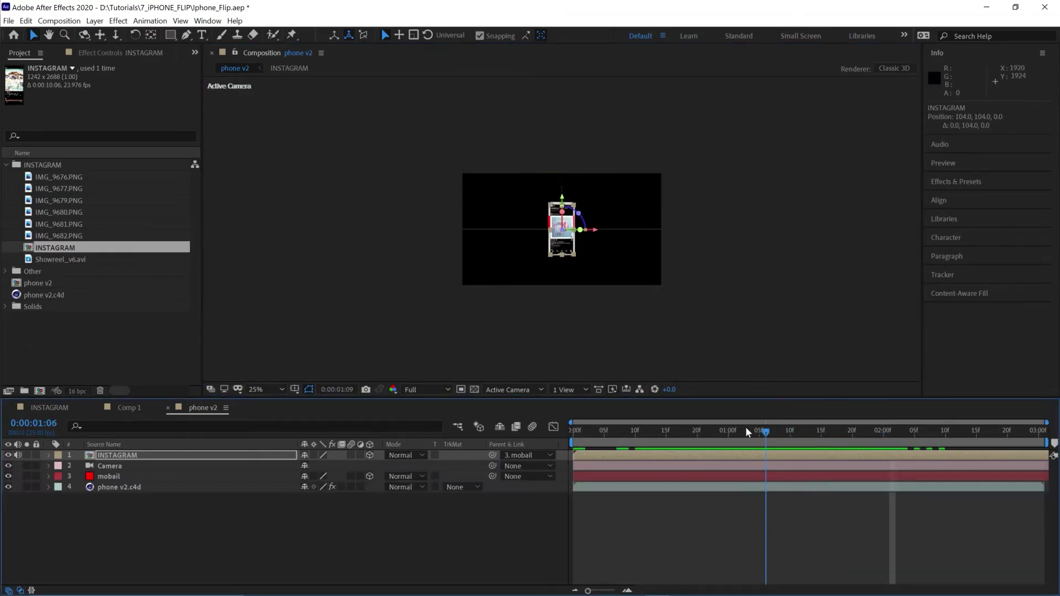
drag(745, 426, 877, 444)
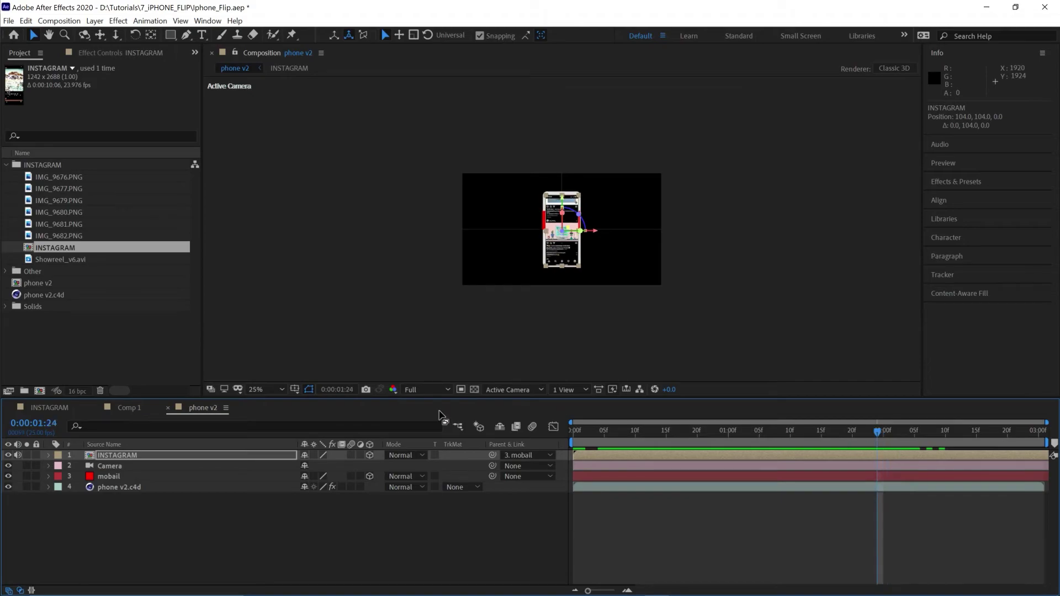
- Duplicate the phone v2.c4d layer and move the copy to the top
click(118, 486)
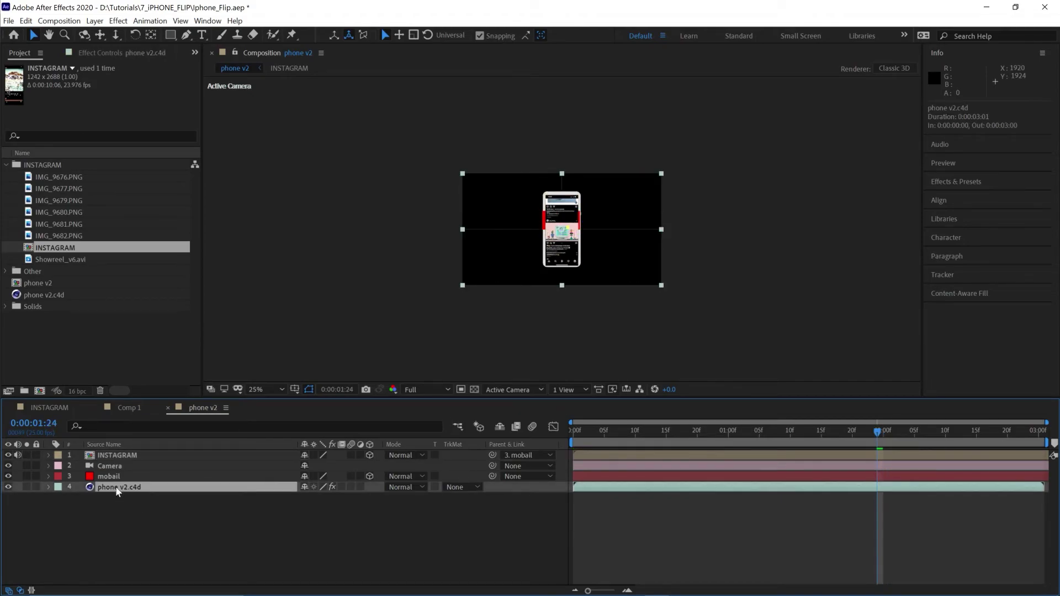
key(ctrl+d)
drag(115, 485, 113, 457)
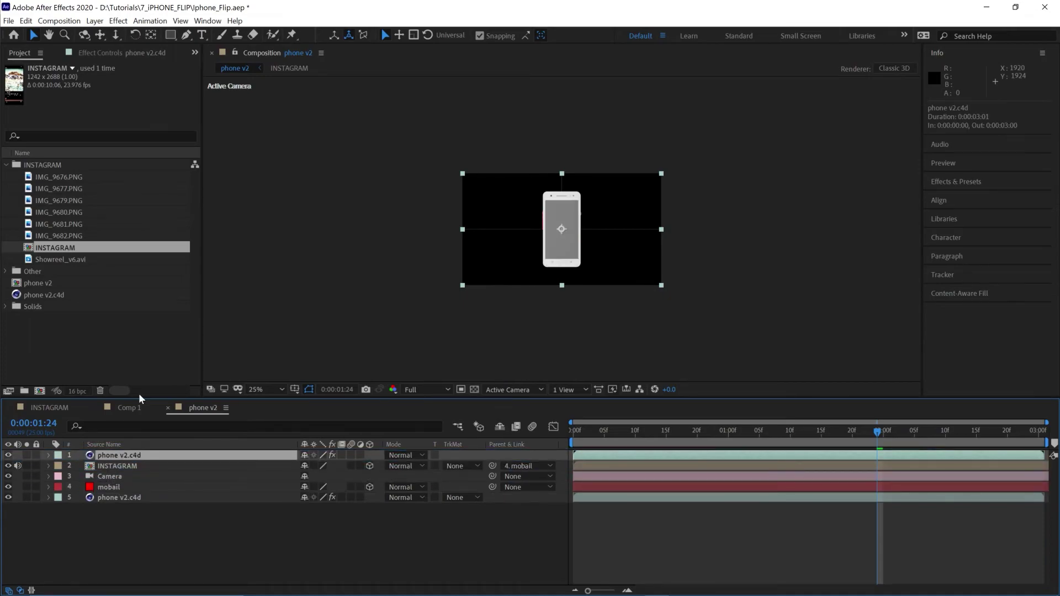
- Set the duplicate's Cineware Renderer to Current (Draft)
click(106, 53)
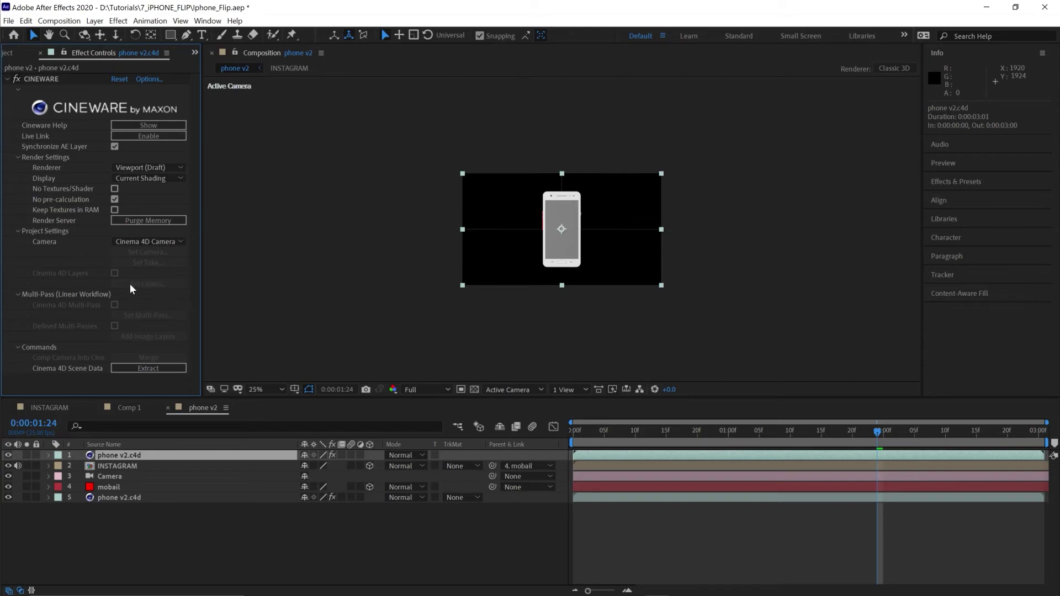
click(148, 167)
click(149, 192)
click(148, 168)
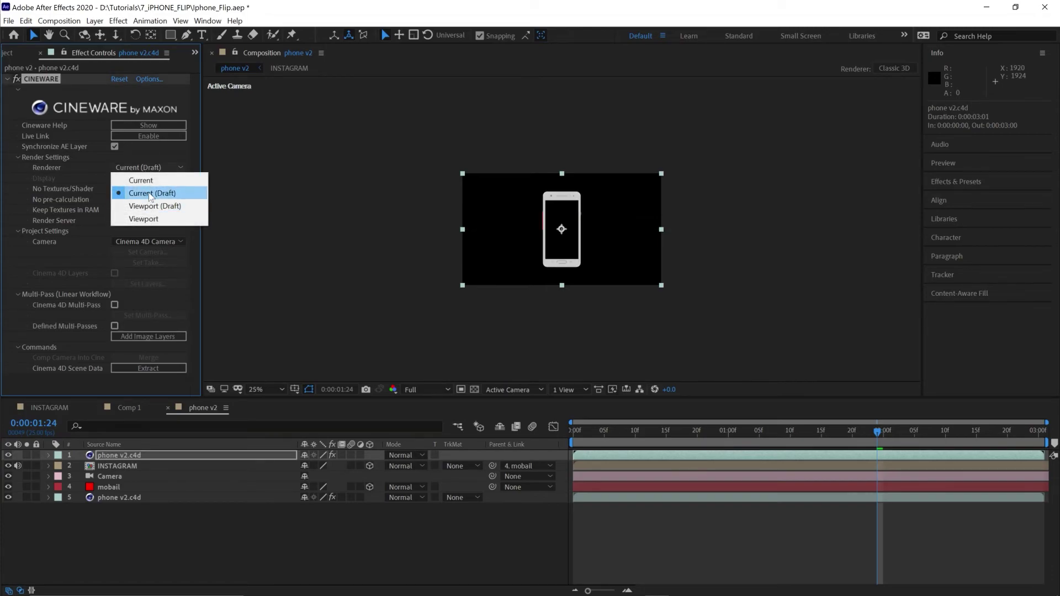
click(149, 192)
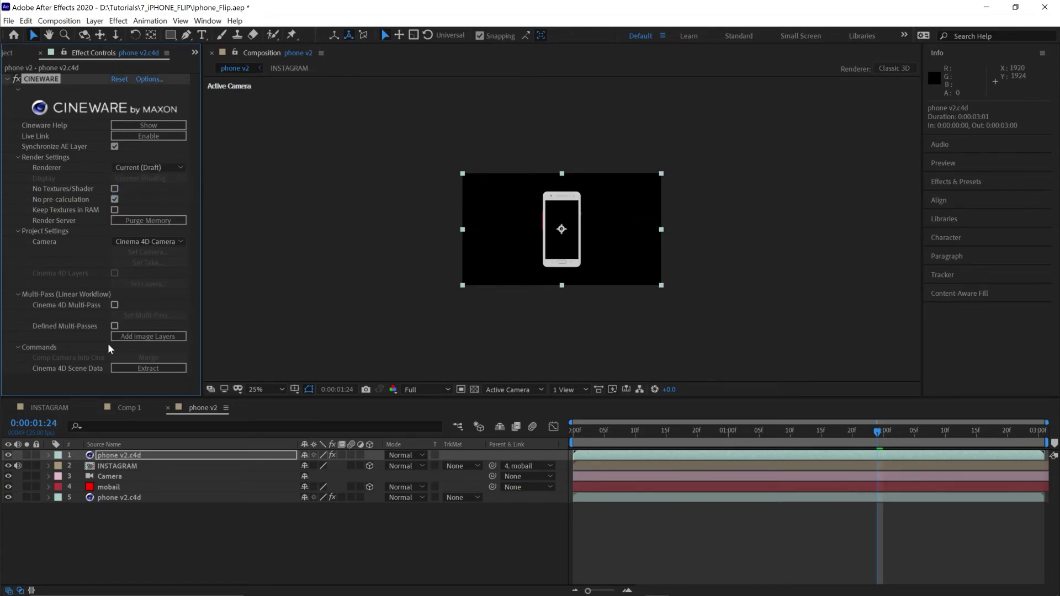
- Enable Cinema 4D Multi-Pass on the duplicate and select the Object Buffer pass
click(114, 304)
click(133, 313)
click(792, 451)
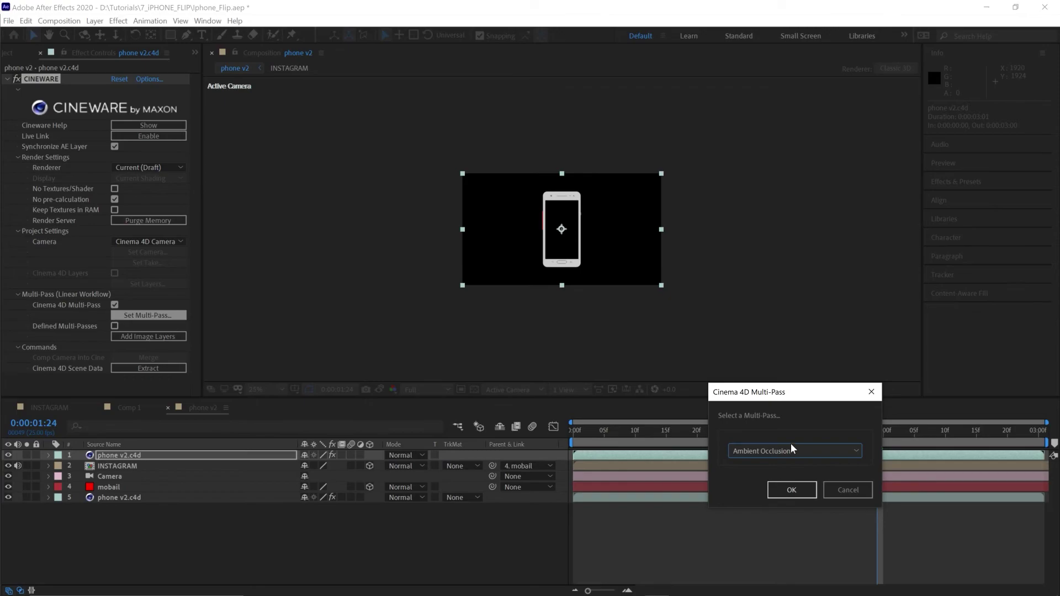
click(796, 288)
click(790, 489)
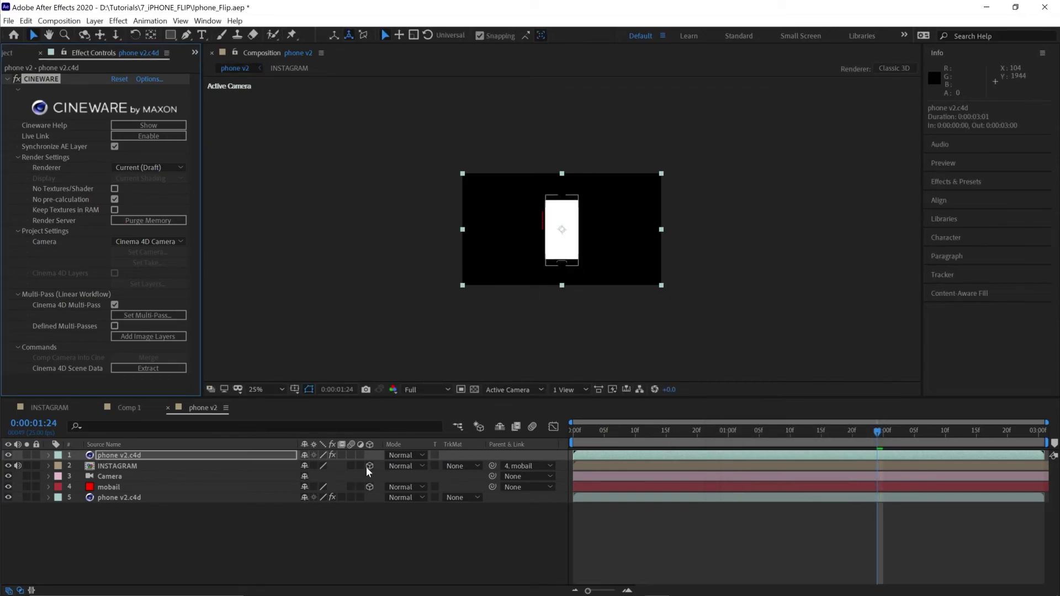
- Give INSTAGRAM a Luma Matte from the top phone v2.c4d, hide mobail, and rewind
click(461, 466)
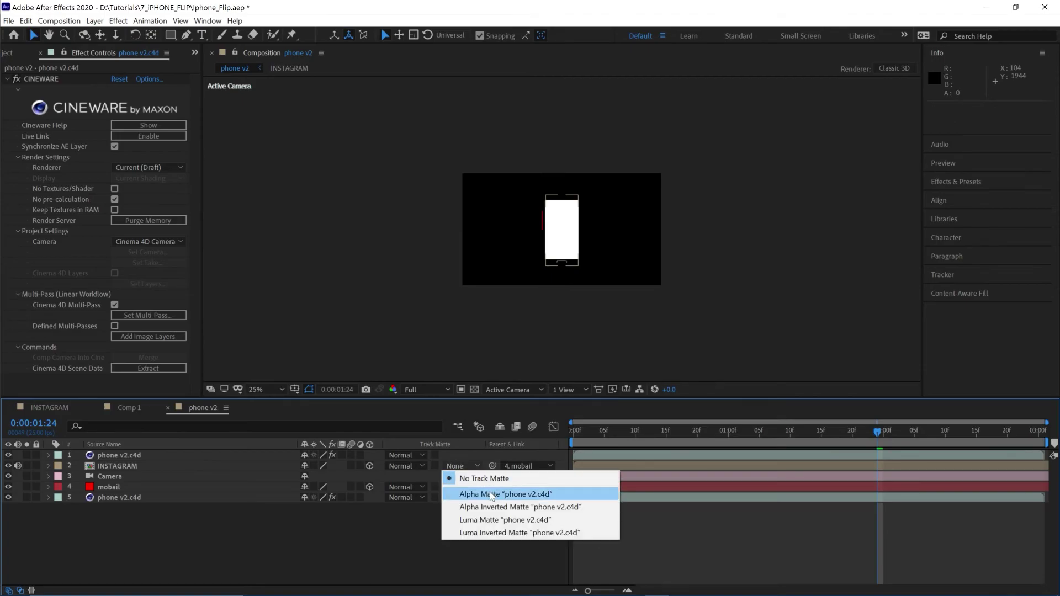
click(519, 521)
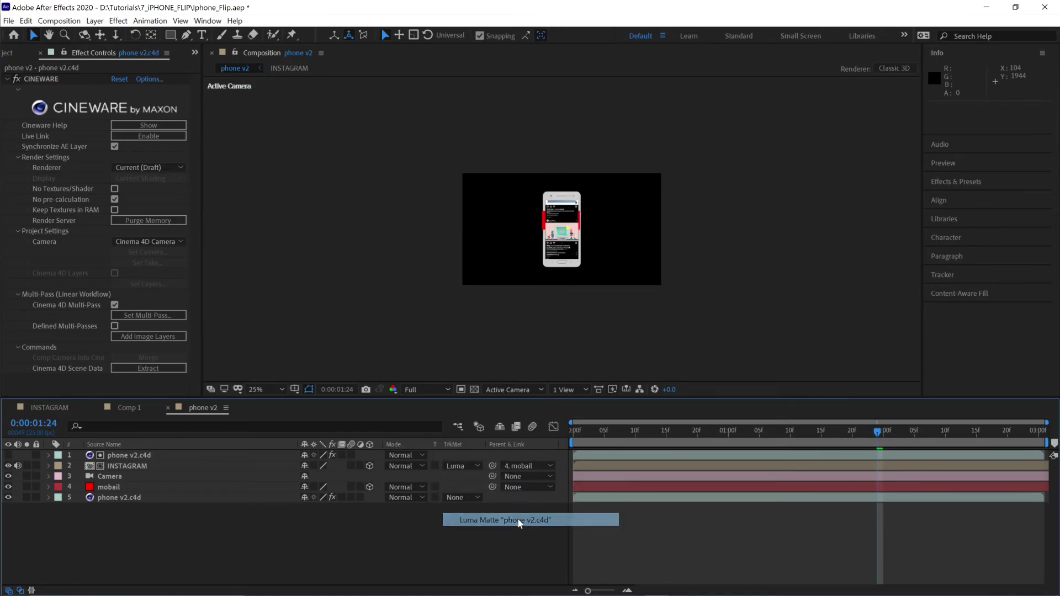
key(slash)
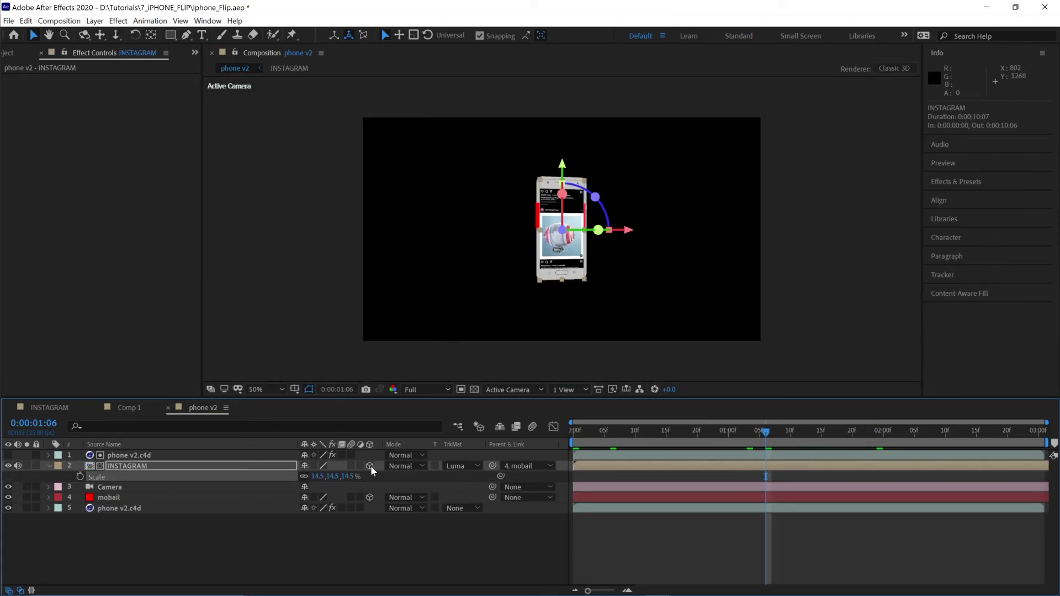
click(9, 497)
drag(785, 428, 362, 472)
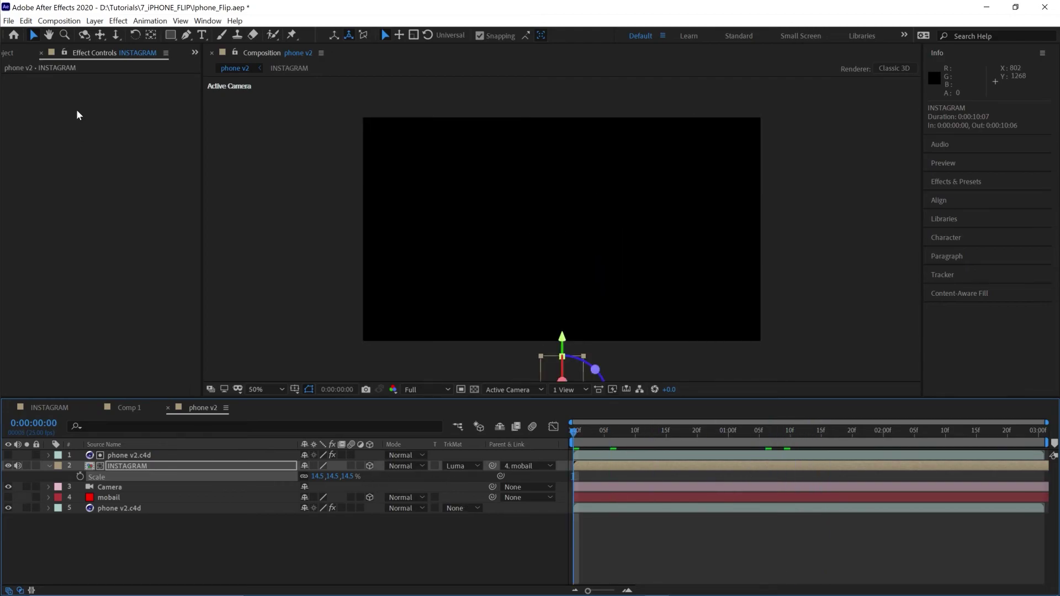
- Play a preview of the matted phone animation, then stop it
key(space)
key(p)
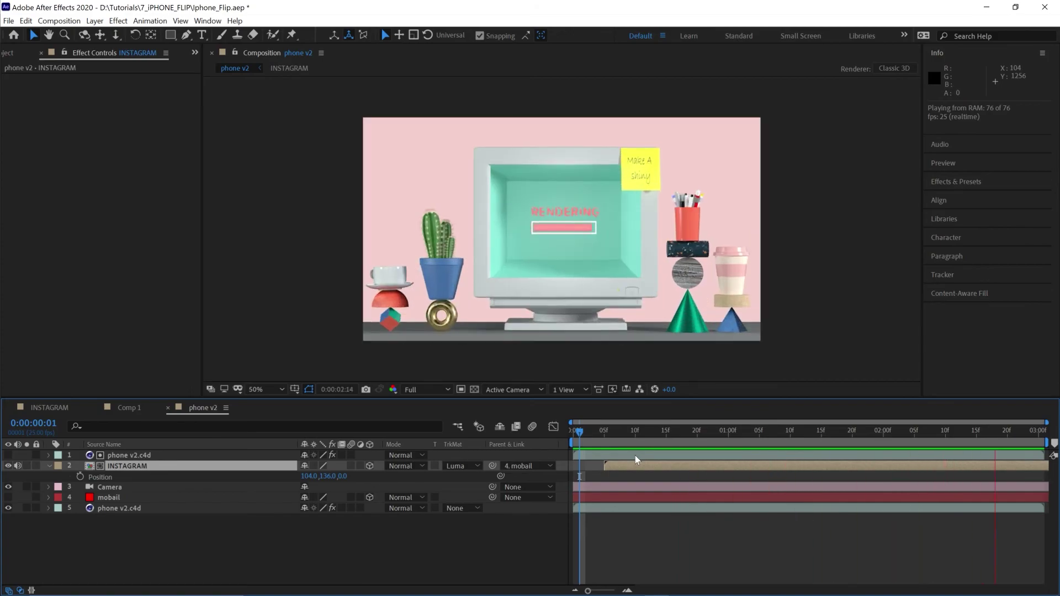
key(KP_5)
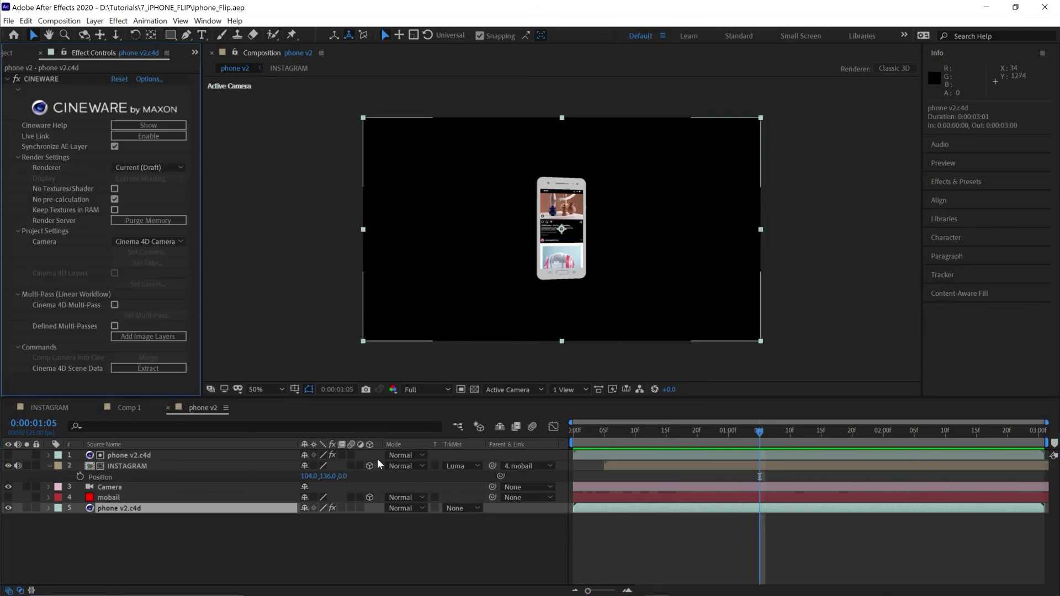
- Switch the bottom phone v2.c4d layer's Cineware Renderer to Viewport (Draft)
click(171, 167)
click(170, 210)
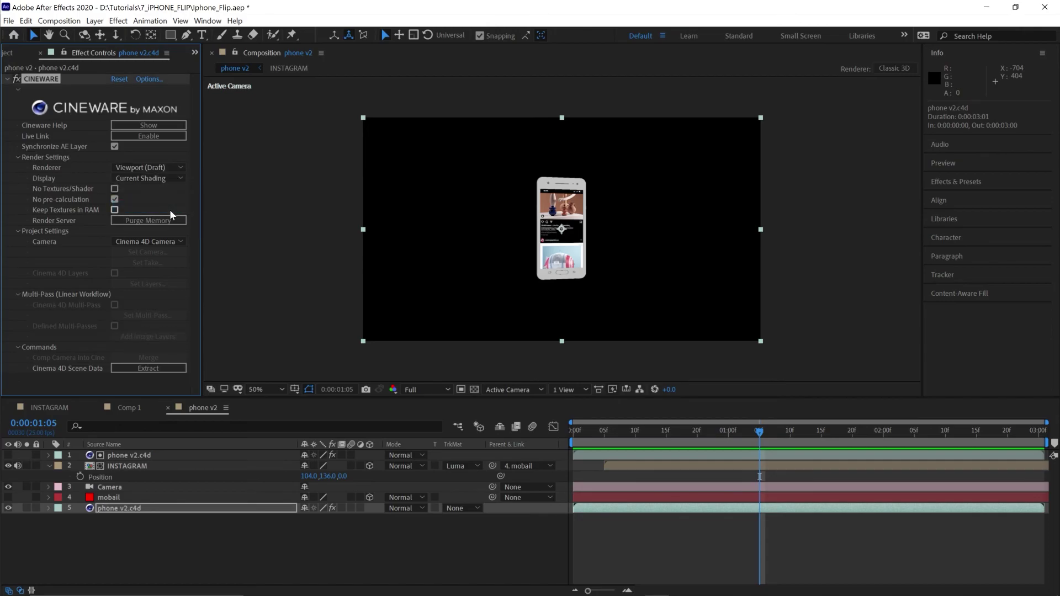
click(154, 170)
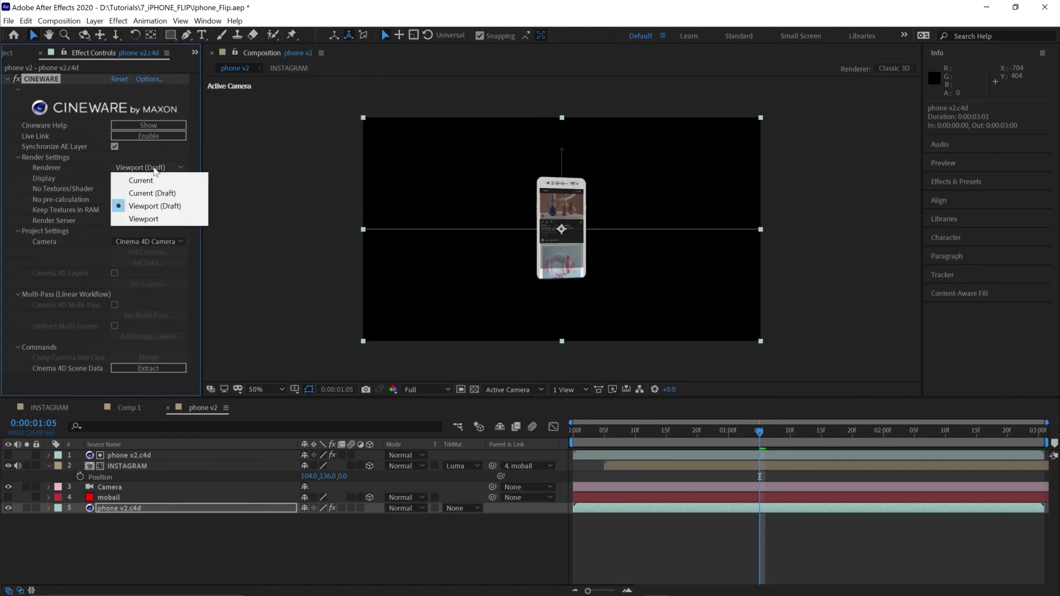